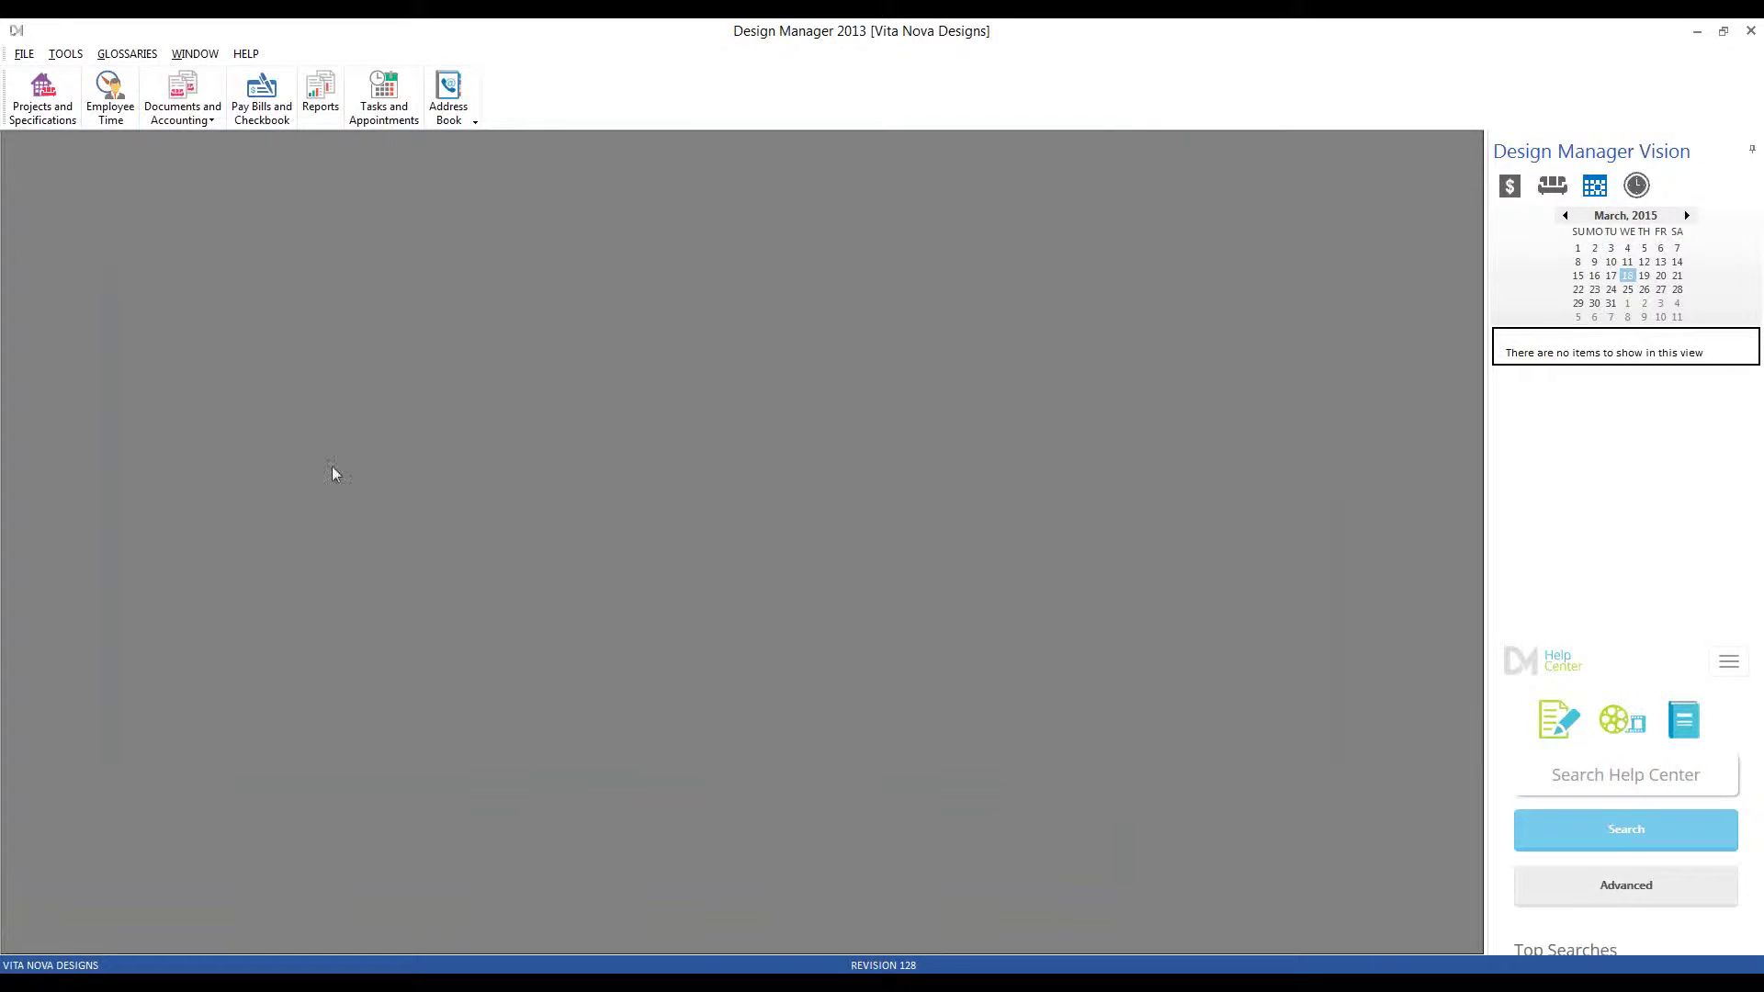
- Show Documents and Accounting, expand project CAR02, and bring up the Invoices folder's context menu
click(197, 97)
click(17, 310)
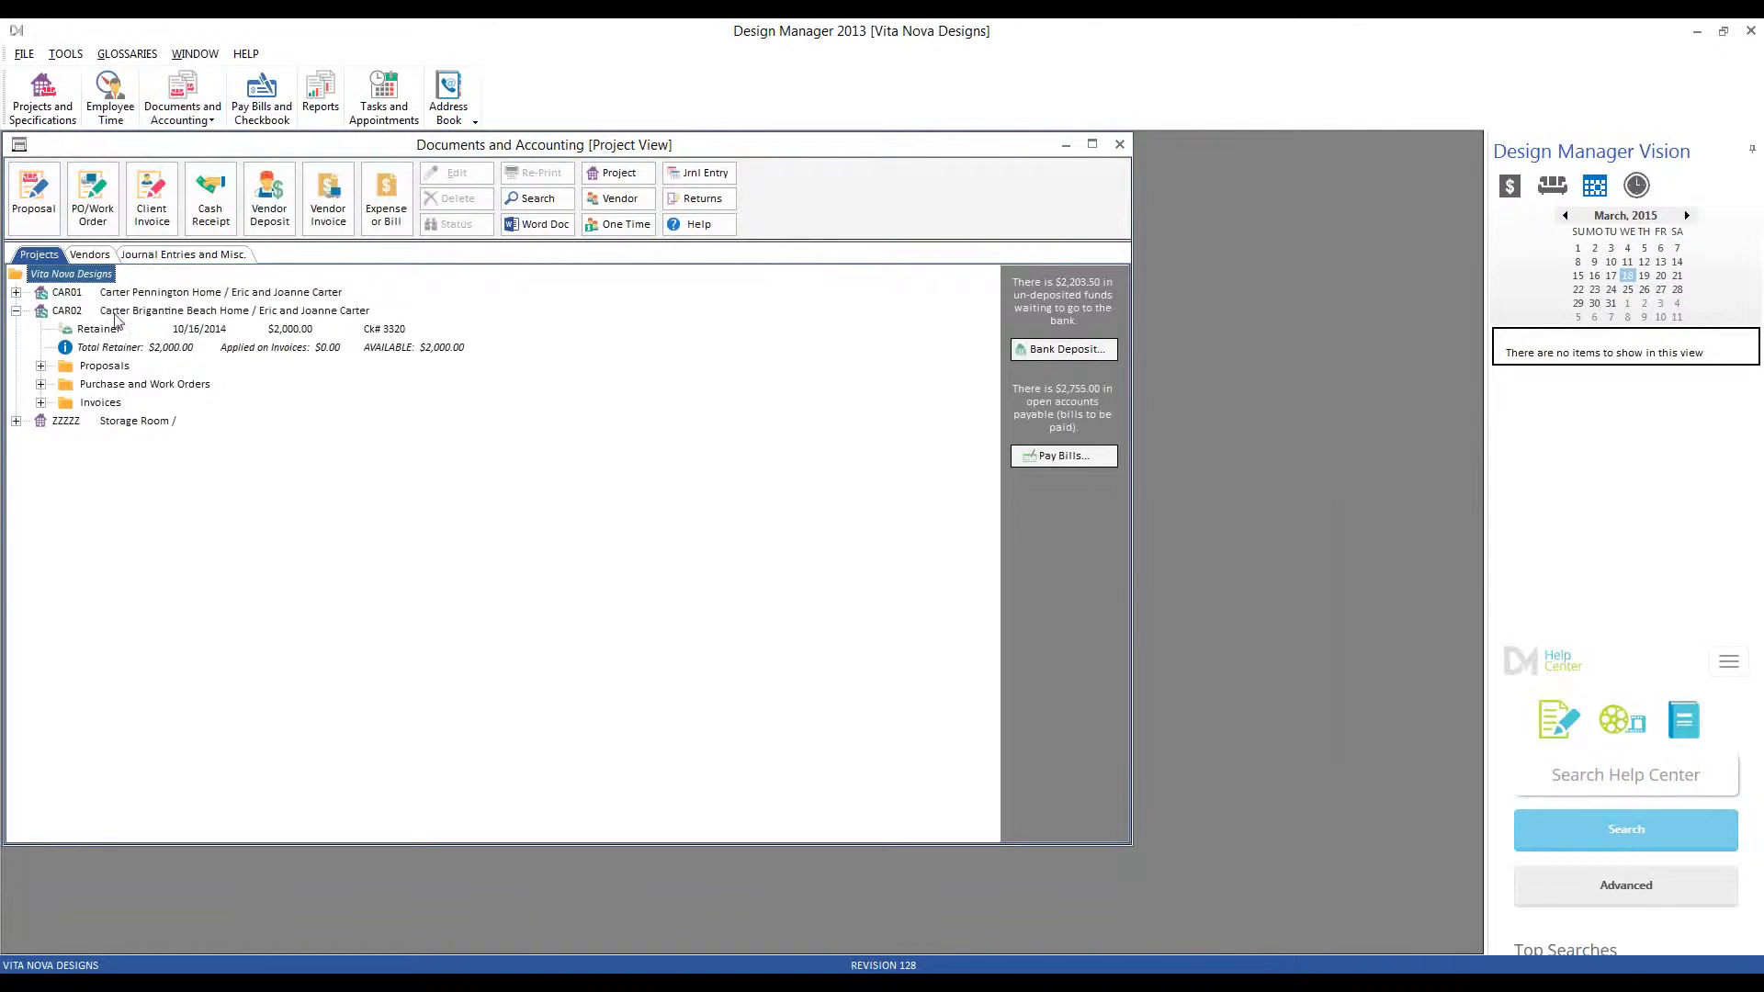
click(103, 404)
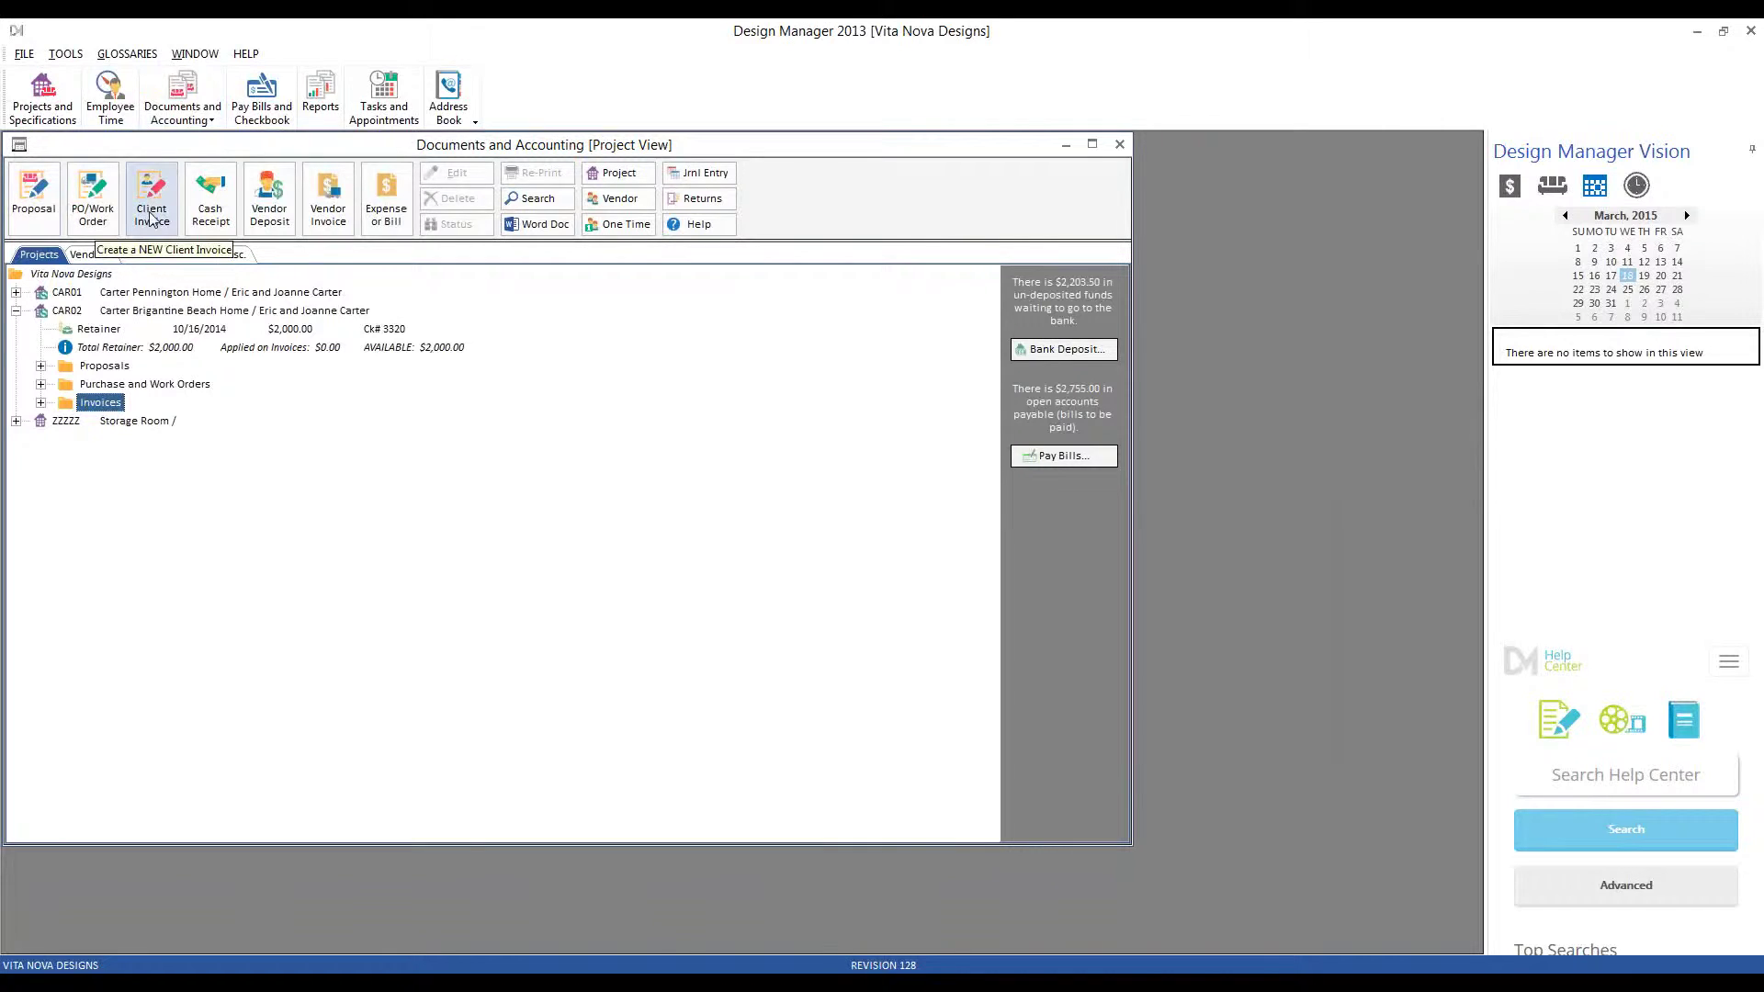
right_click(116, 405)
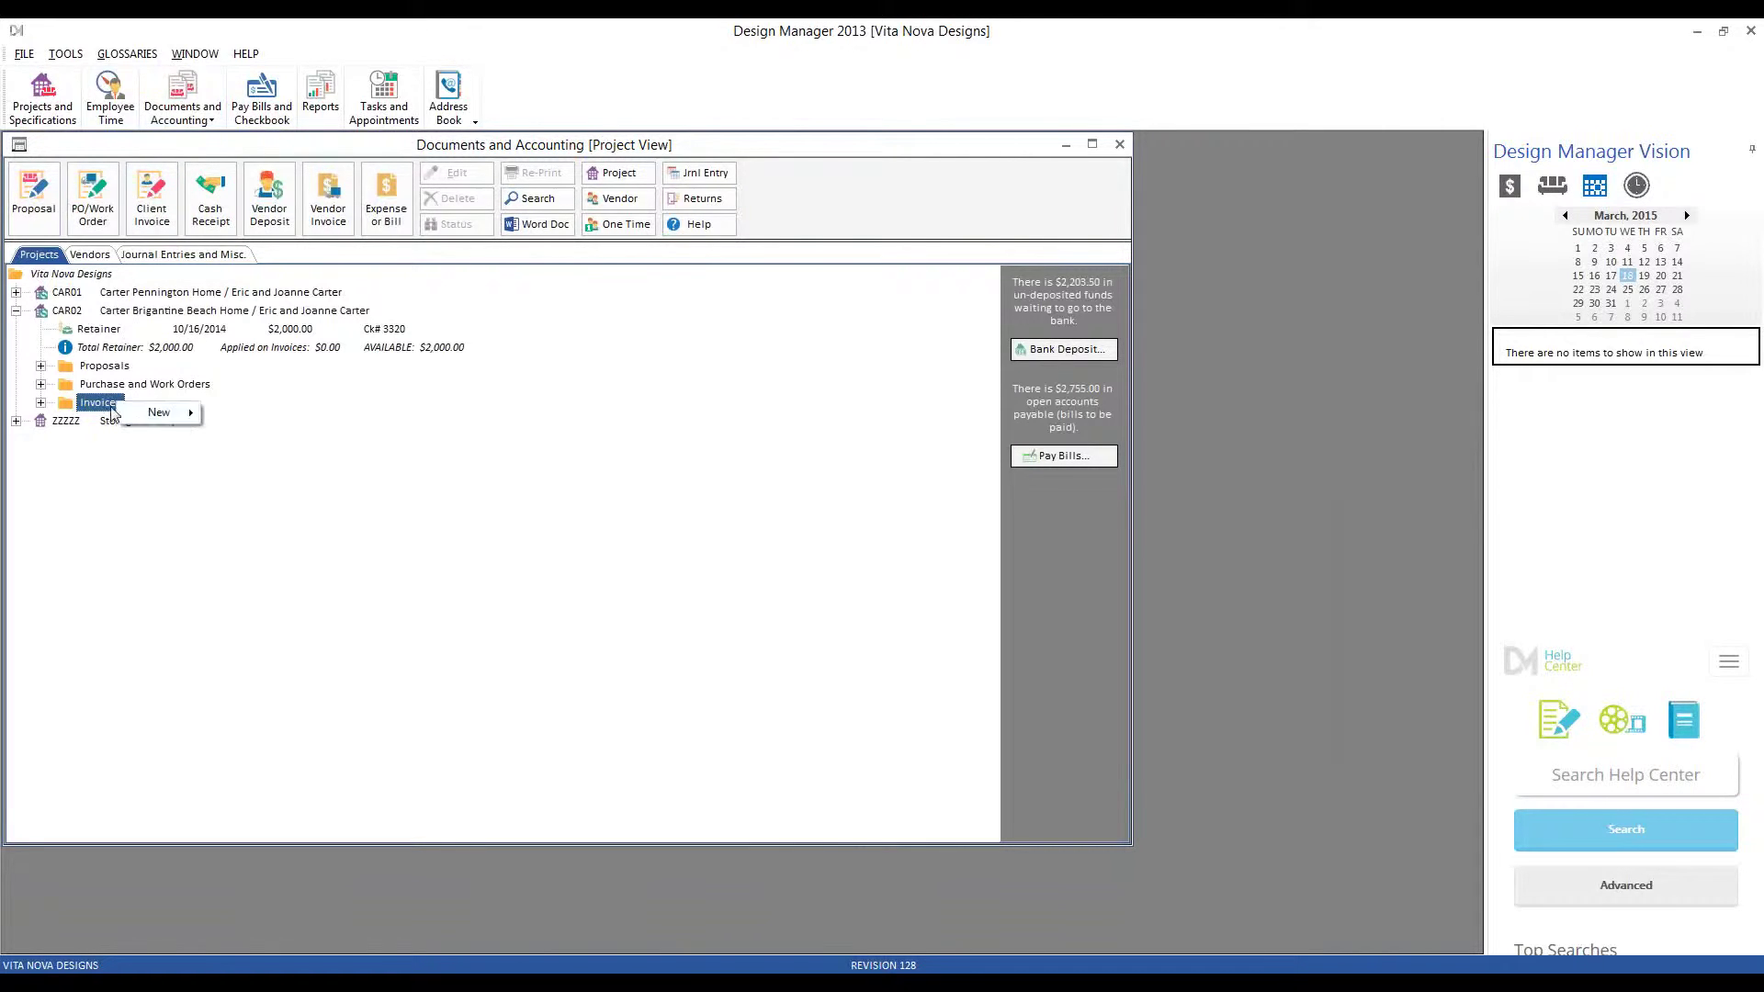
- Create a new invoice to the client and view the custom sofa item
mouse_move(188, 414)
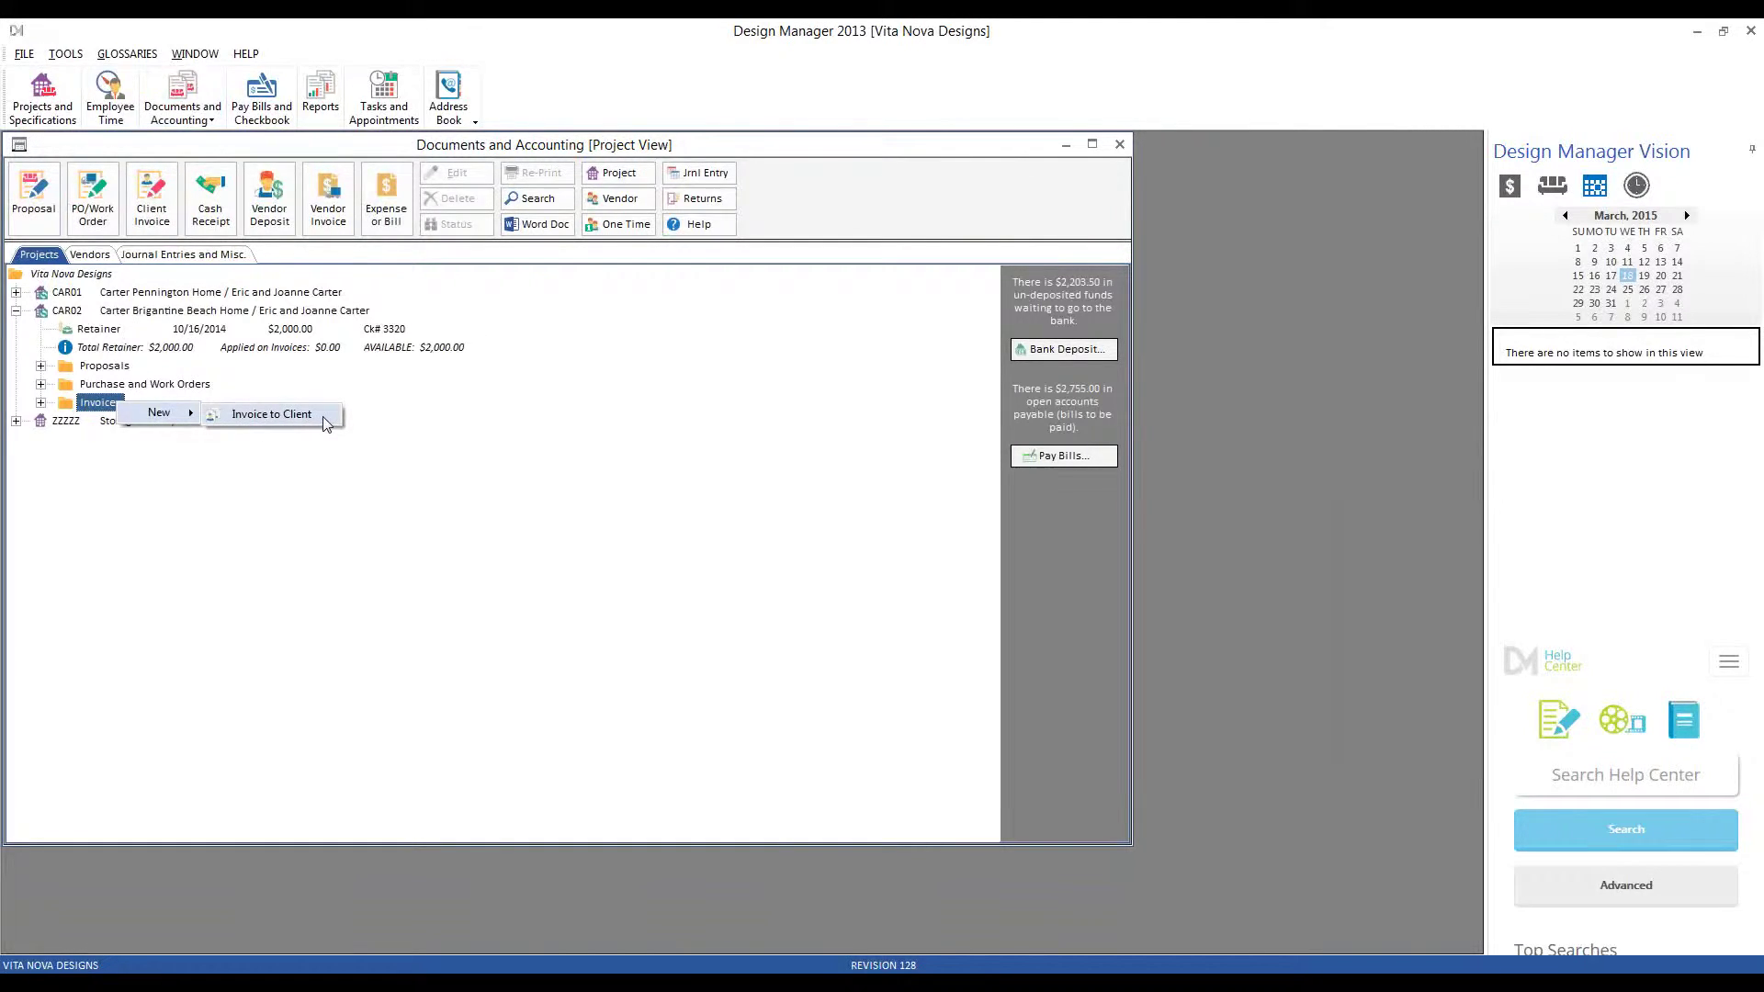
click(272, 415)
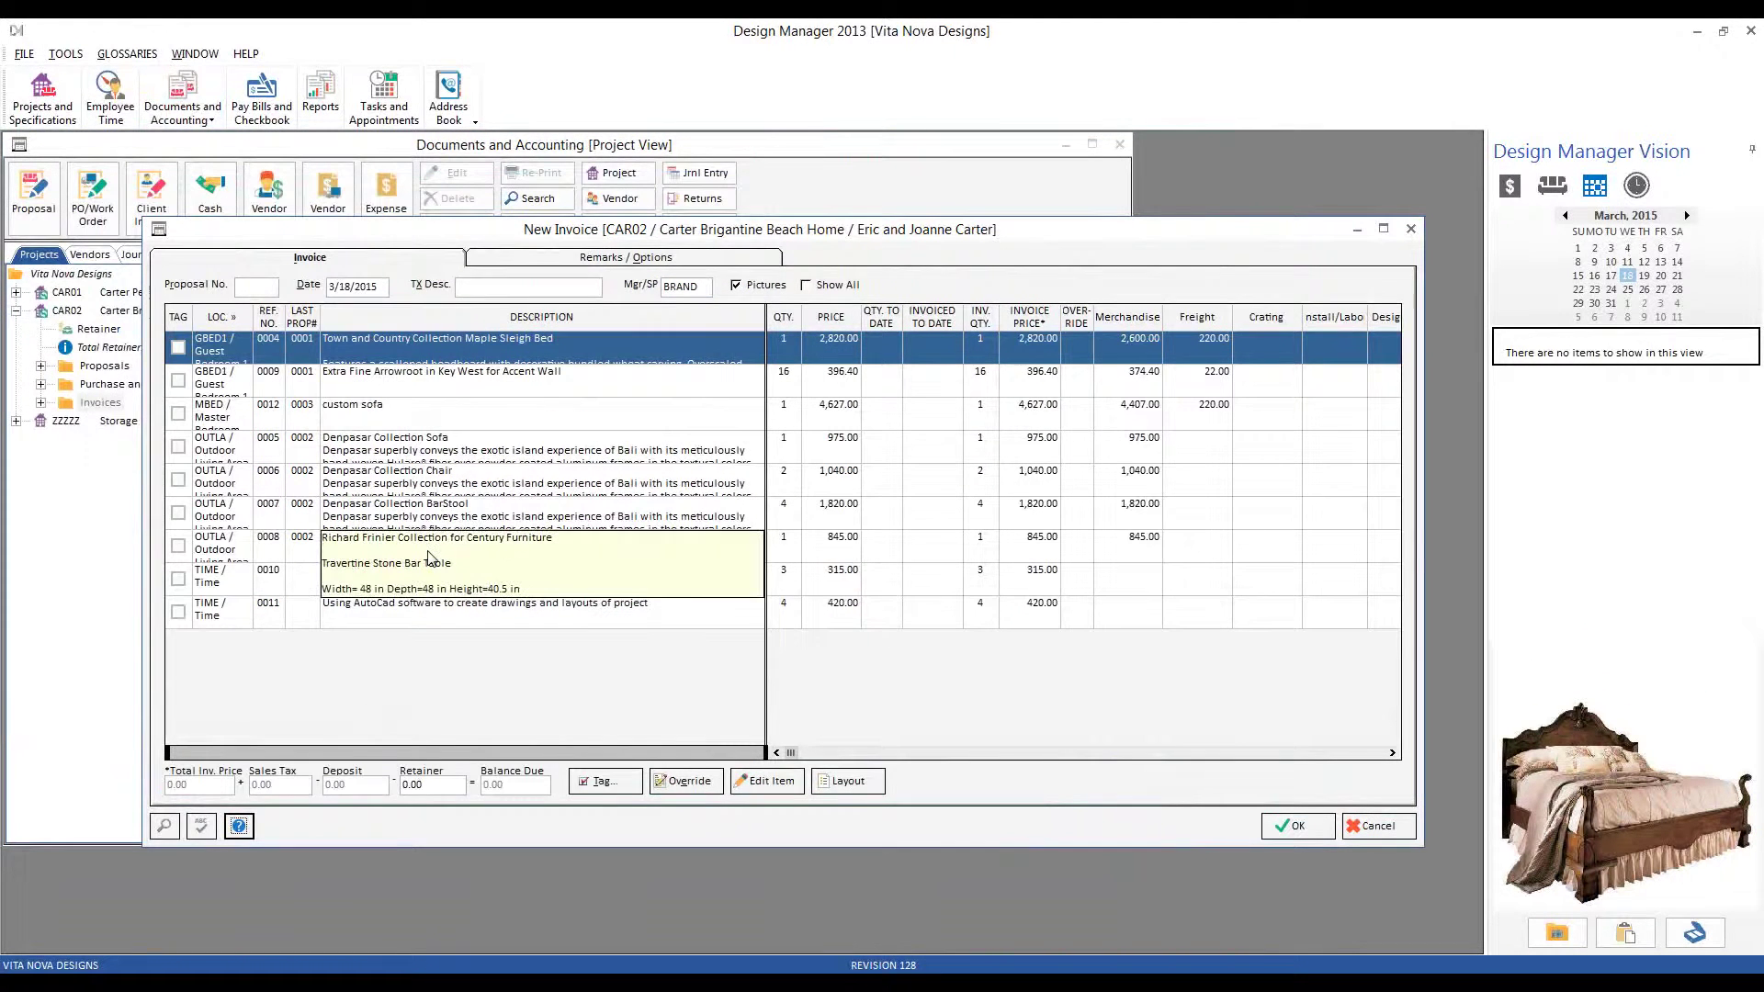
click(425, 416)
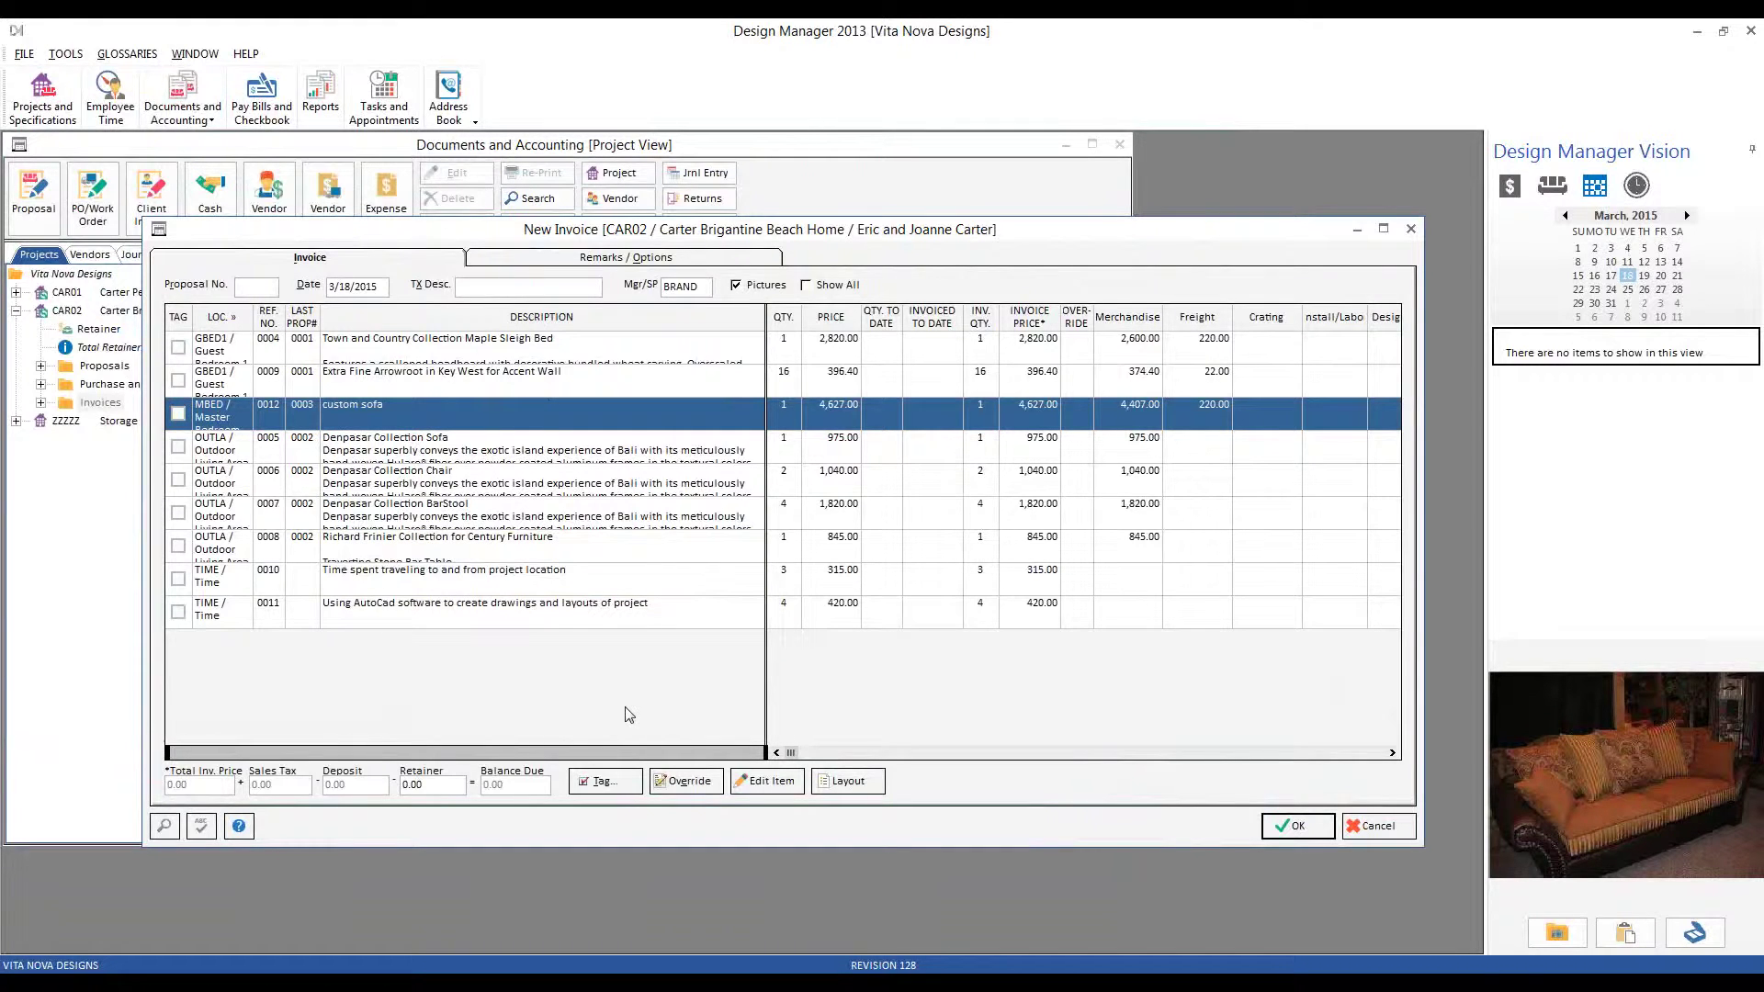
- Show all items, reviewing the Century Signature upholstery, Mocha bean leather sofa and Celery Green pillows
click(854, 287)
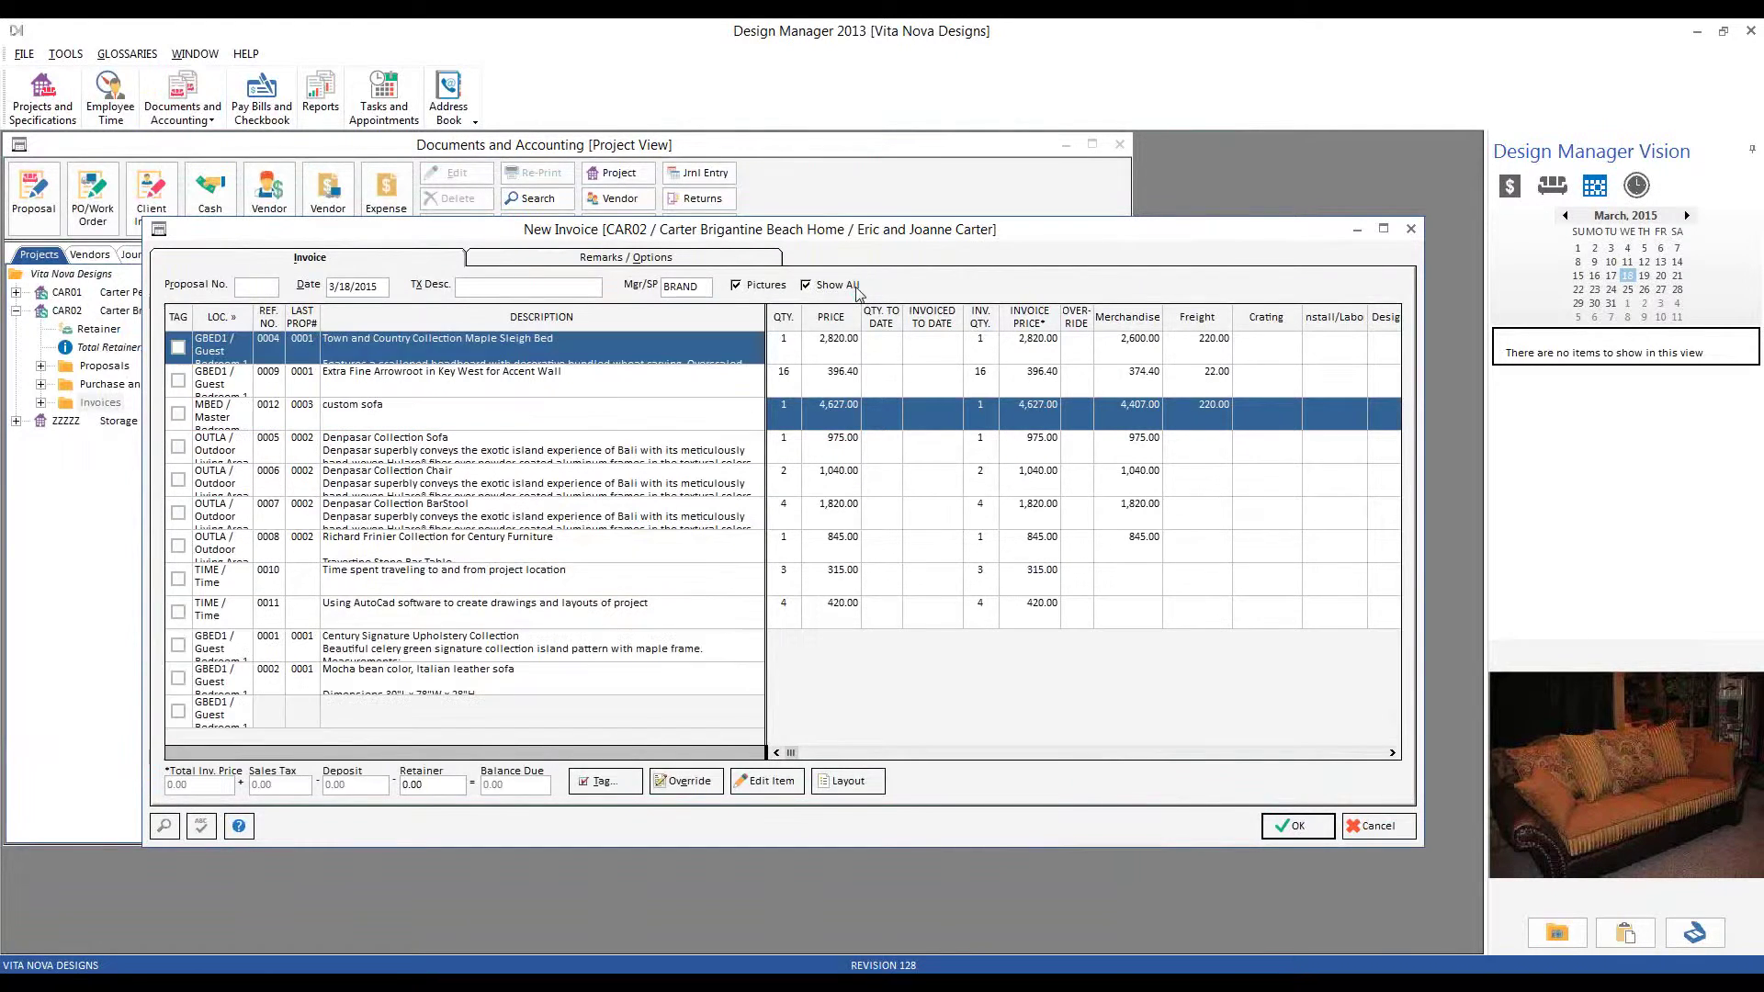
click(928, 654)
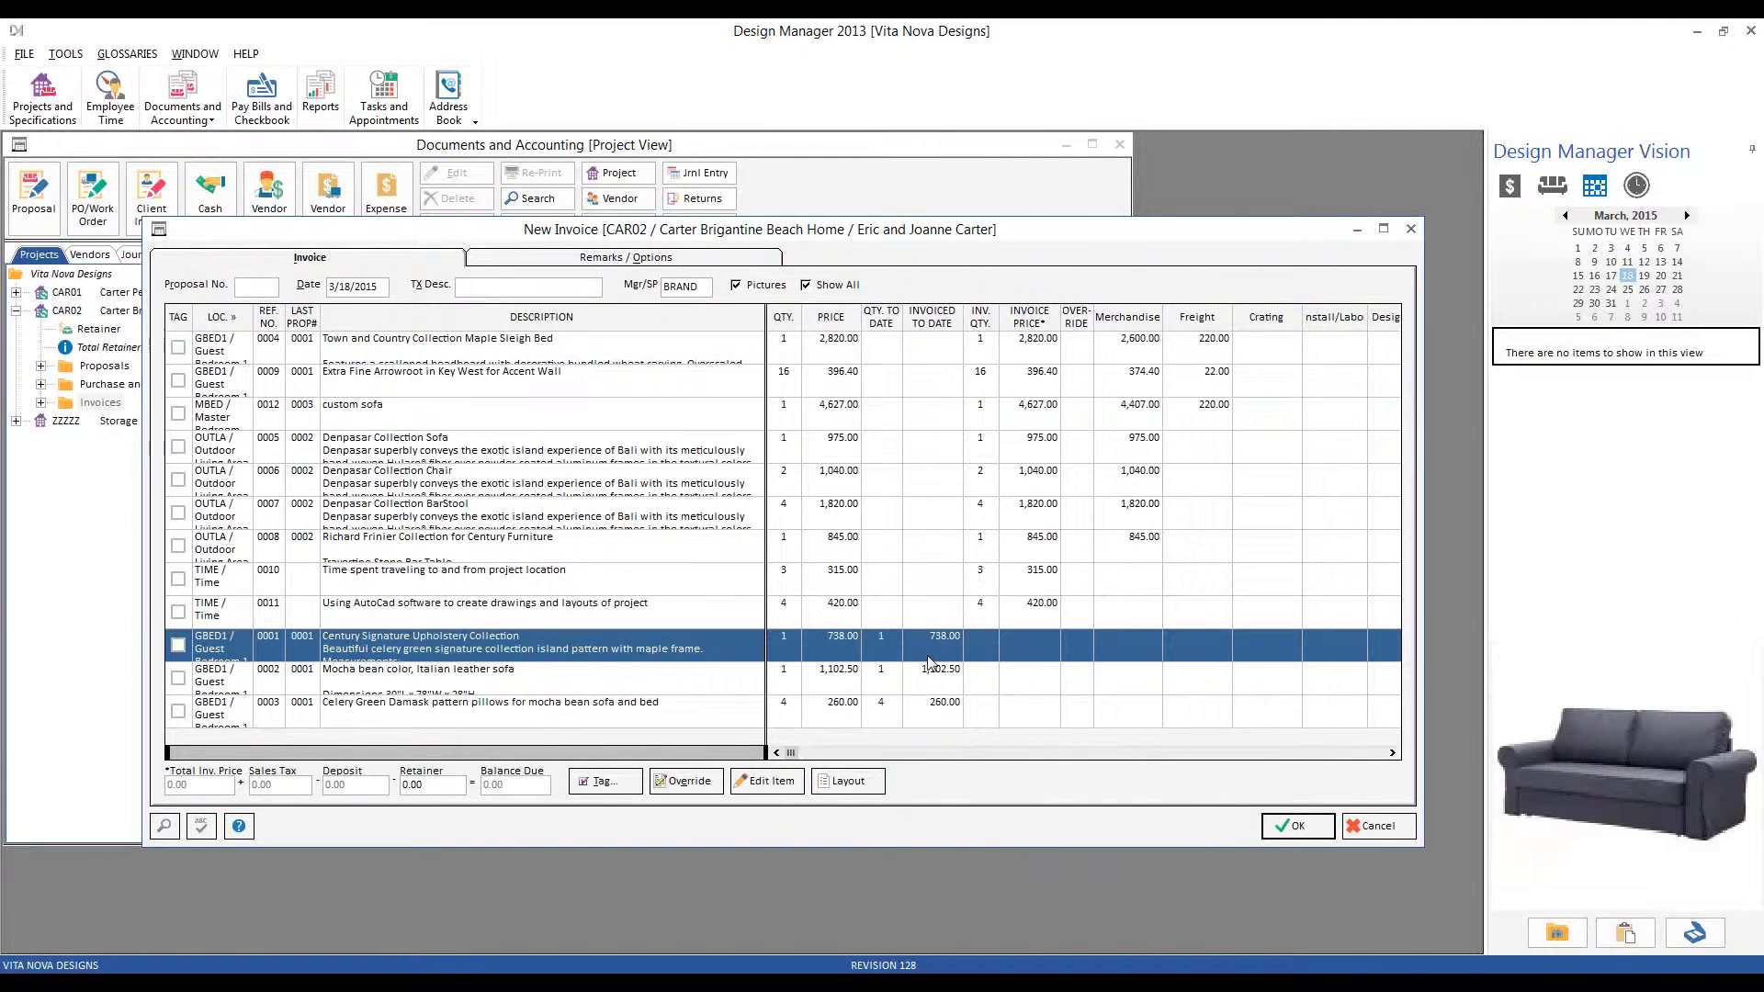
click(930, 680)
click(933, 718)
click(925, 681)
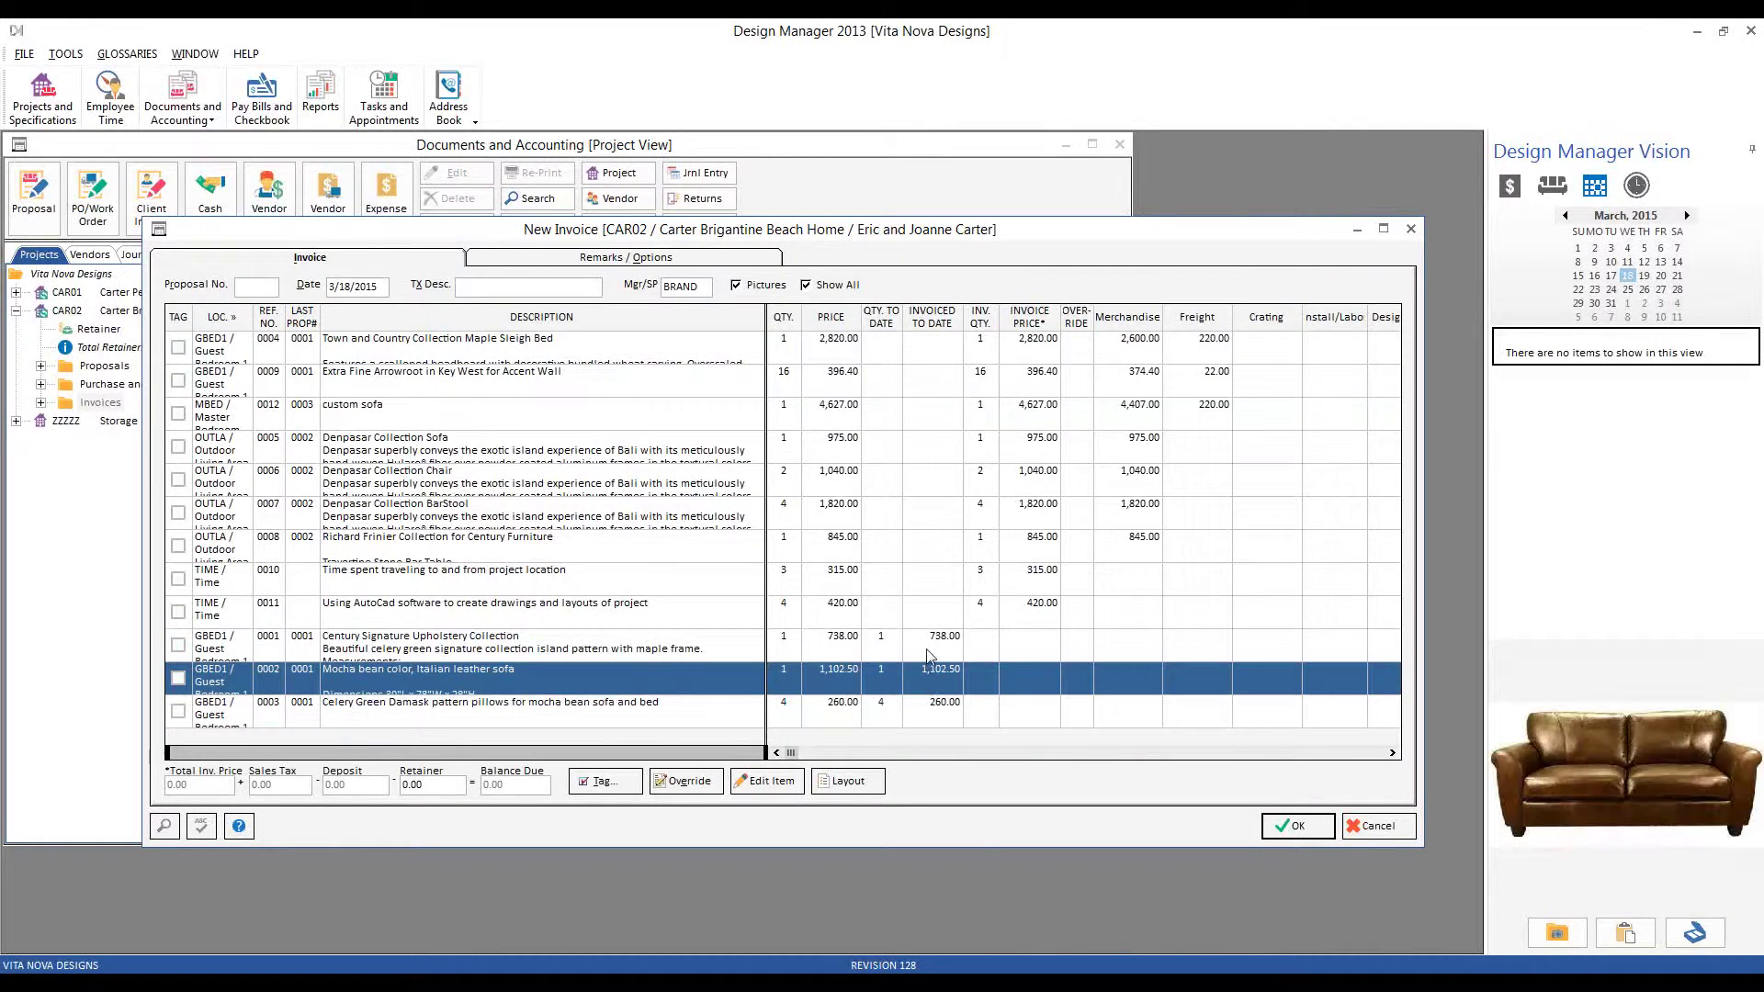
click(950, 658)
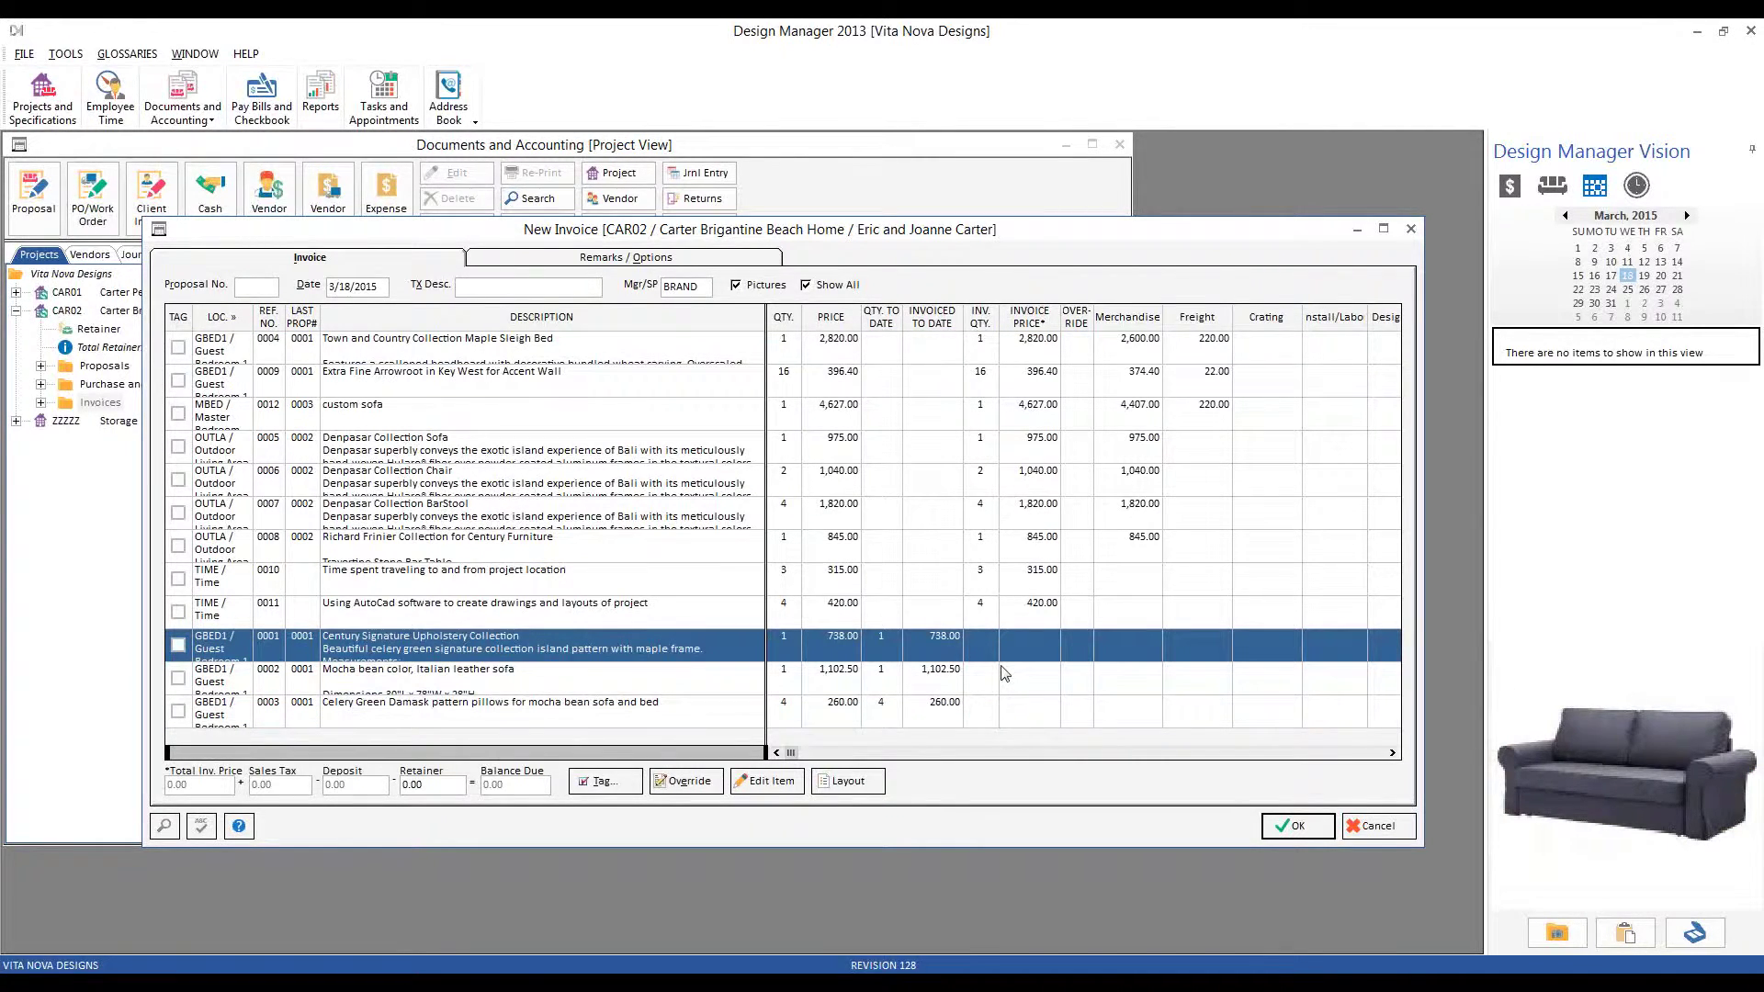
- Hide the already invoiced items again and go to the proposal number field
click(839, 288)
click(839, 288)
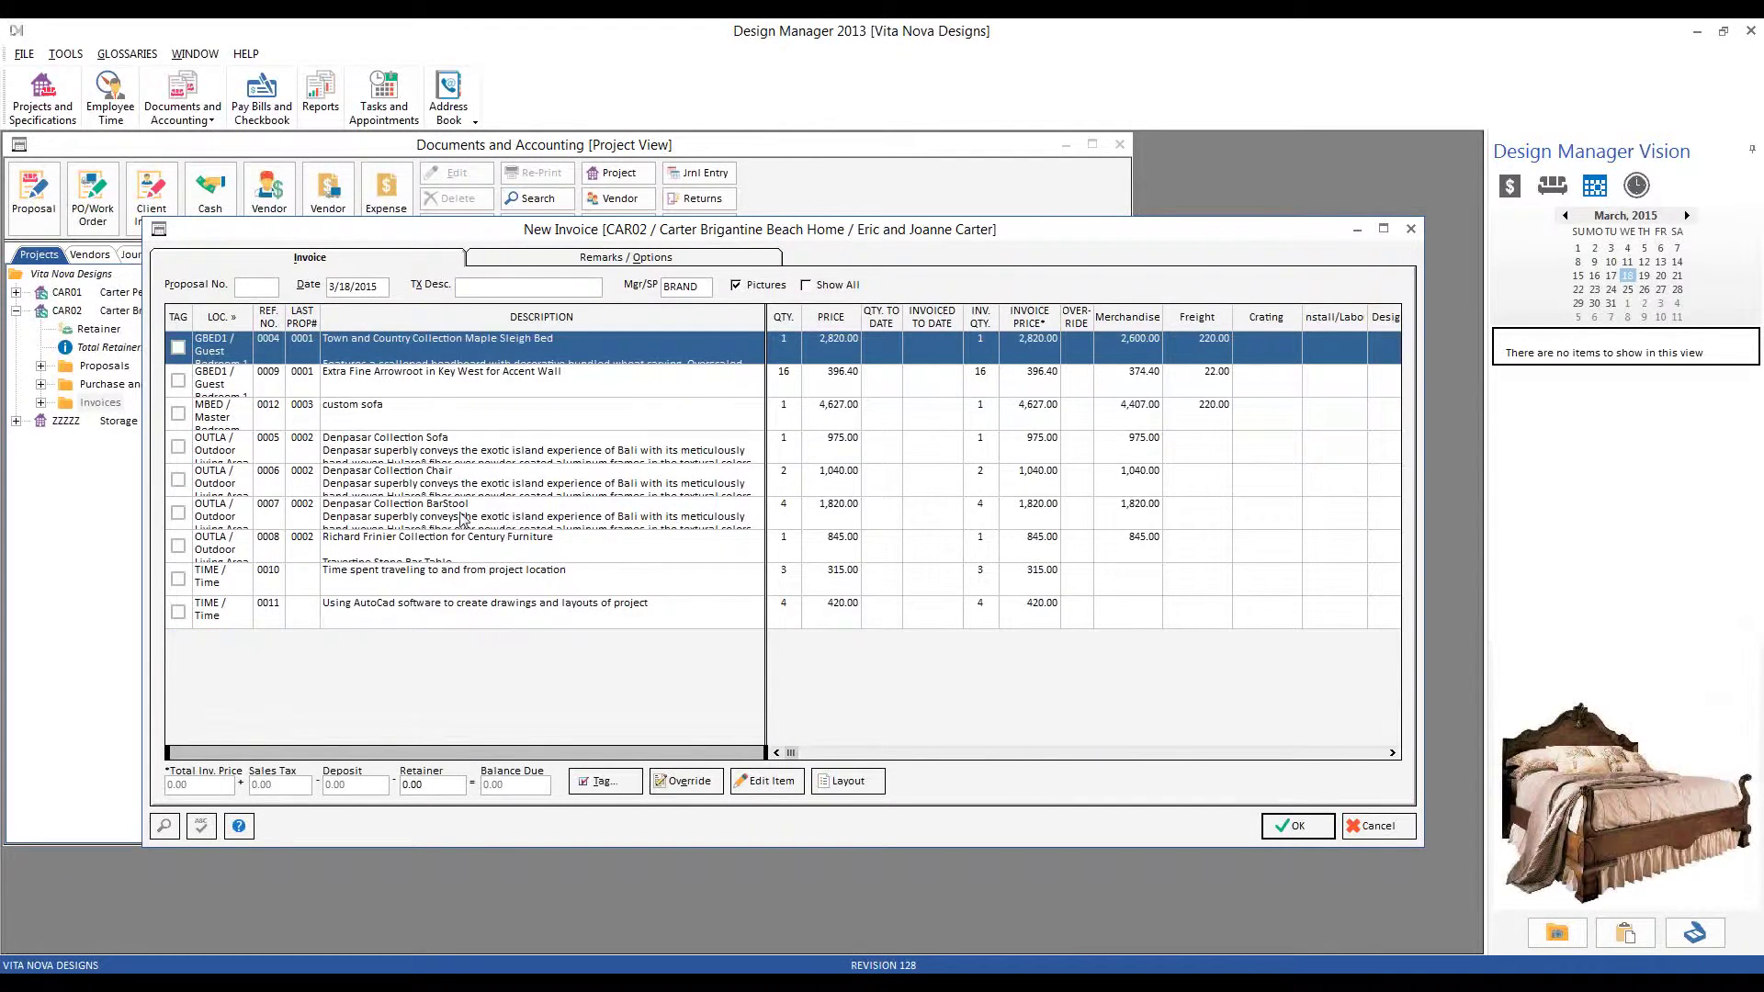
click(255, 289)
- Limit the invoice to proposal 0003, the Custom Sofa
click(167, 828)
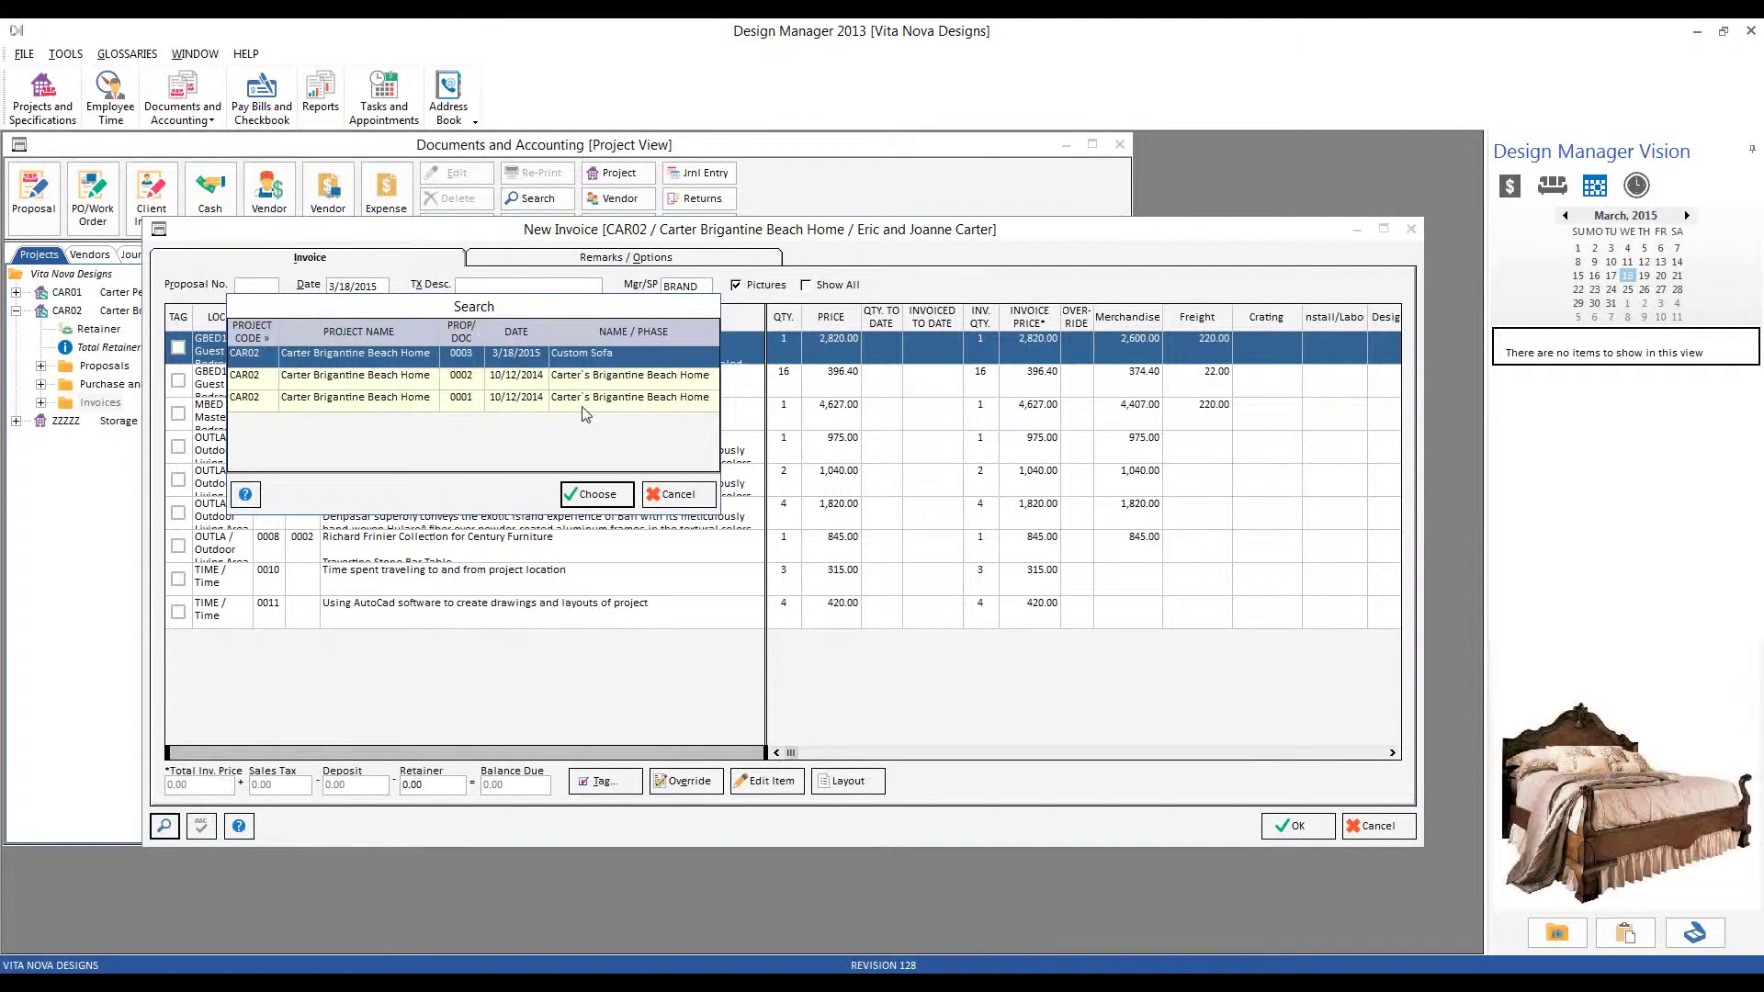
click(595, 496)
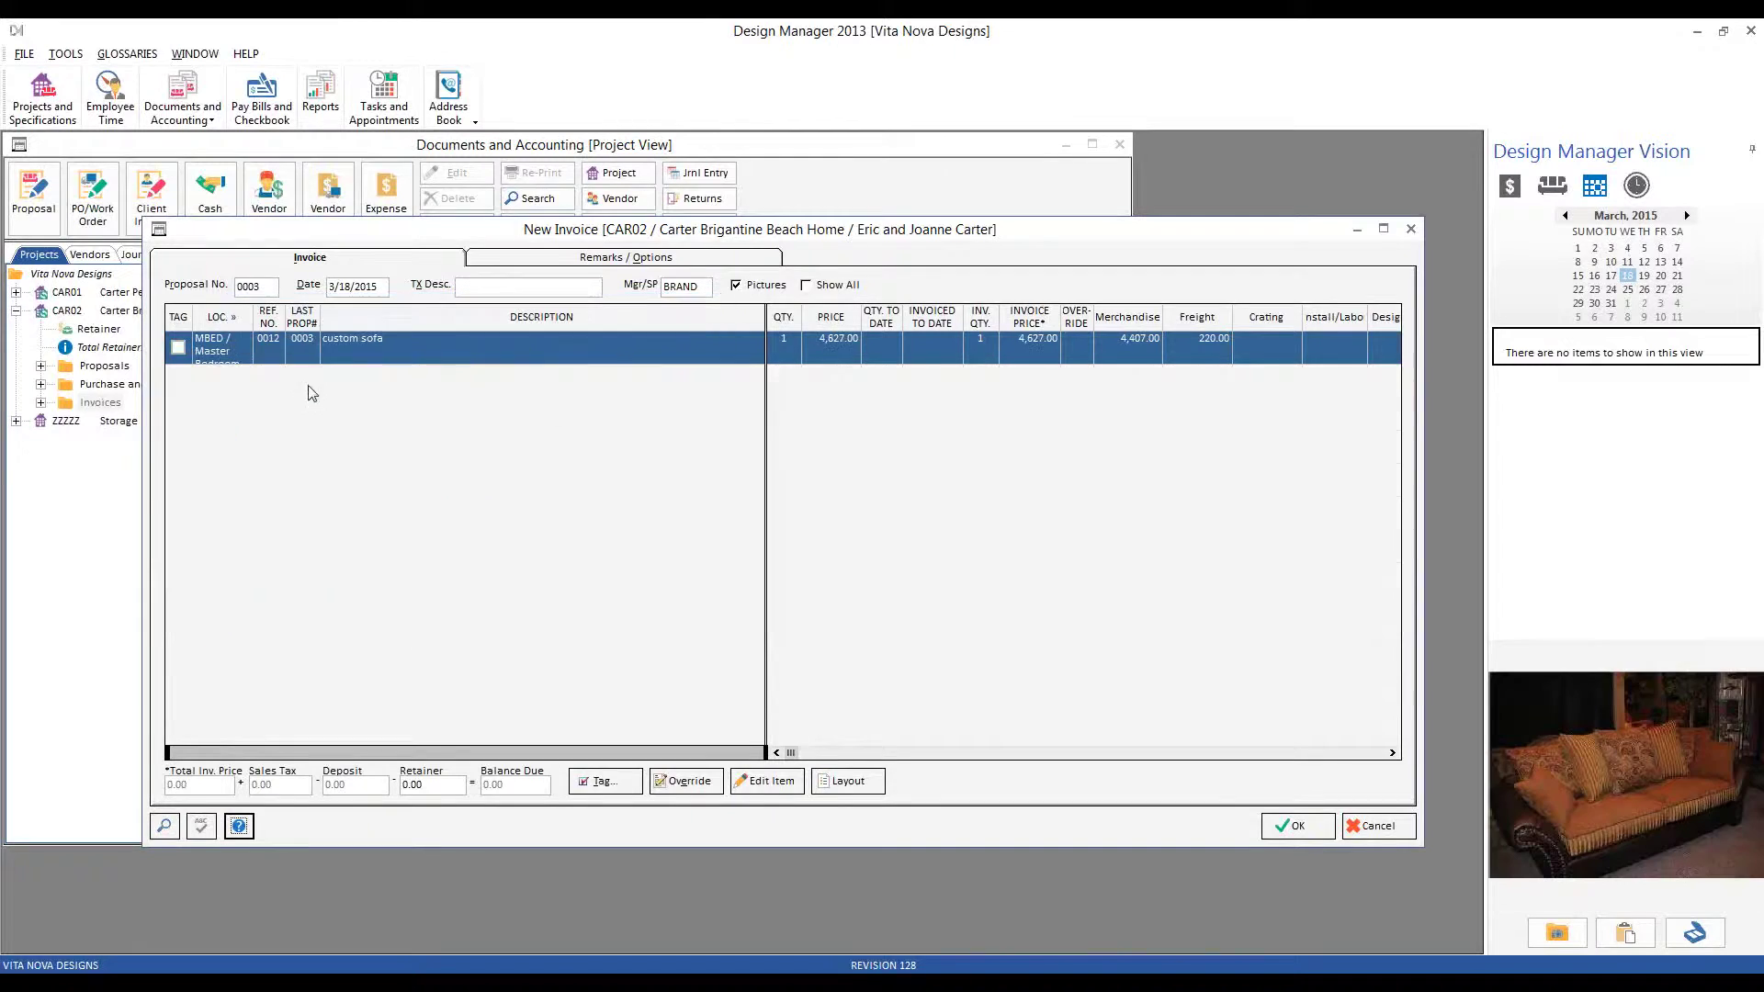
click(611, 362)
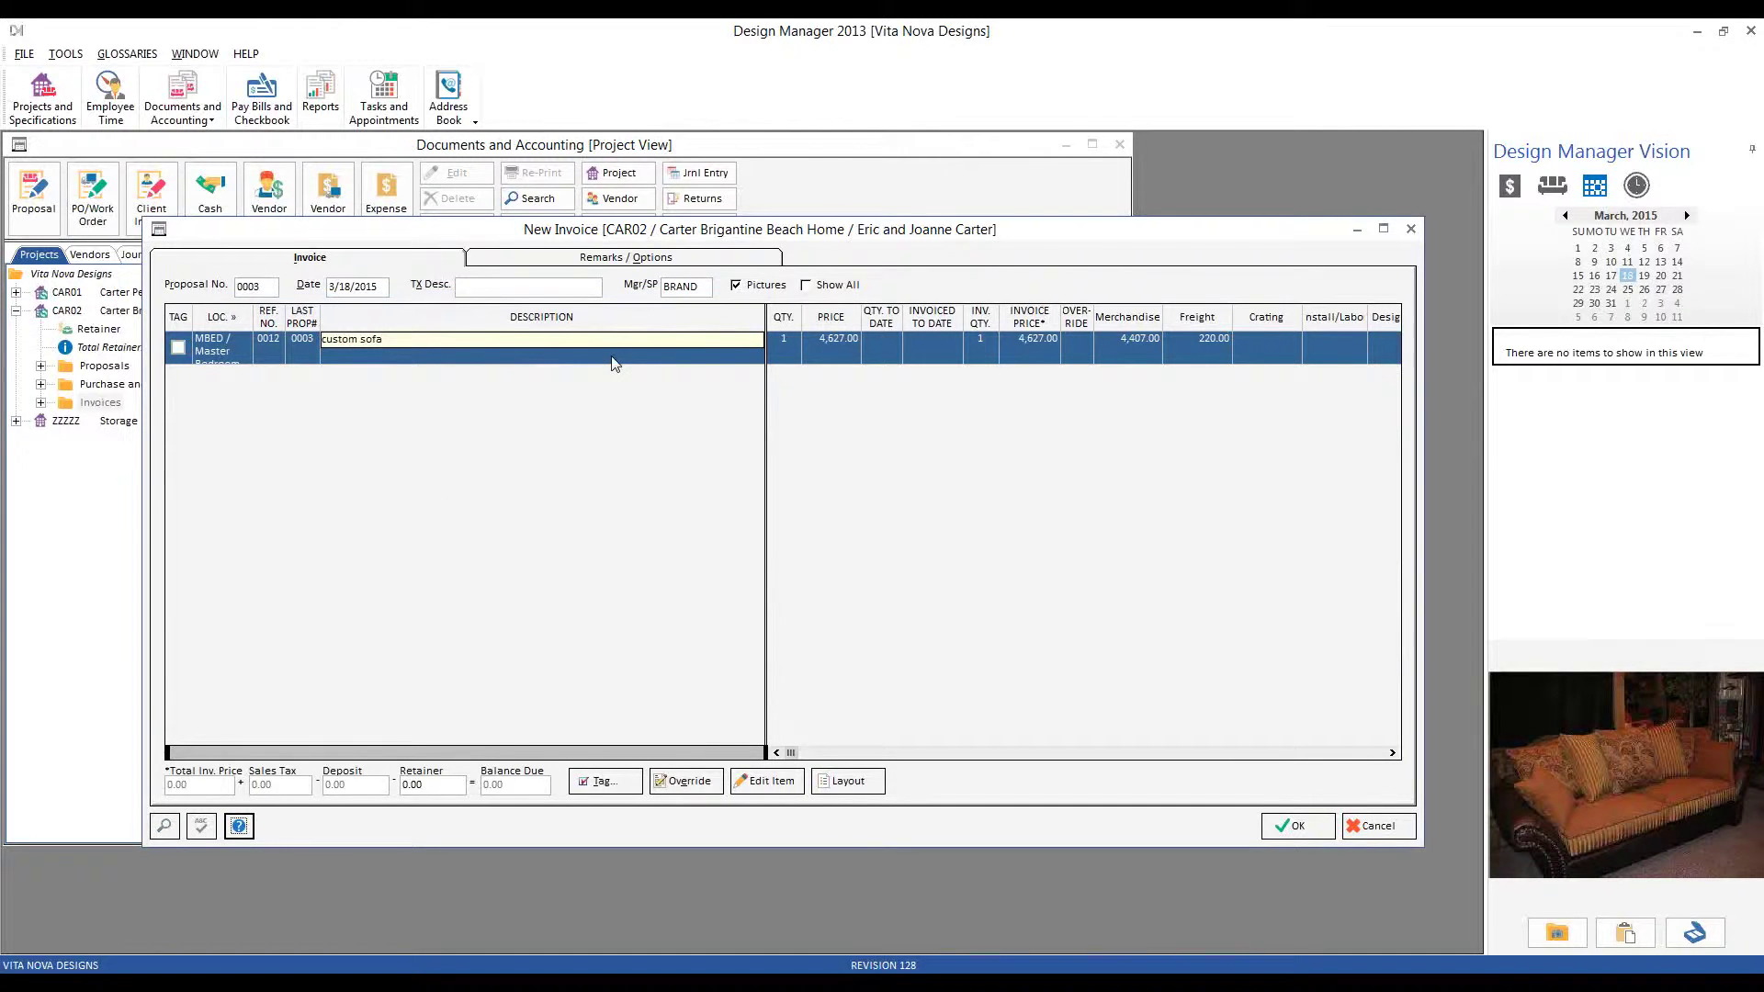
click(492, 414)
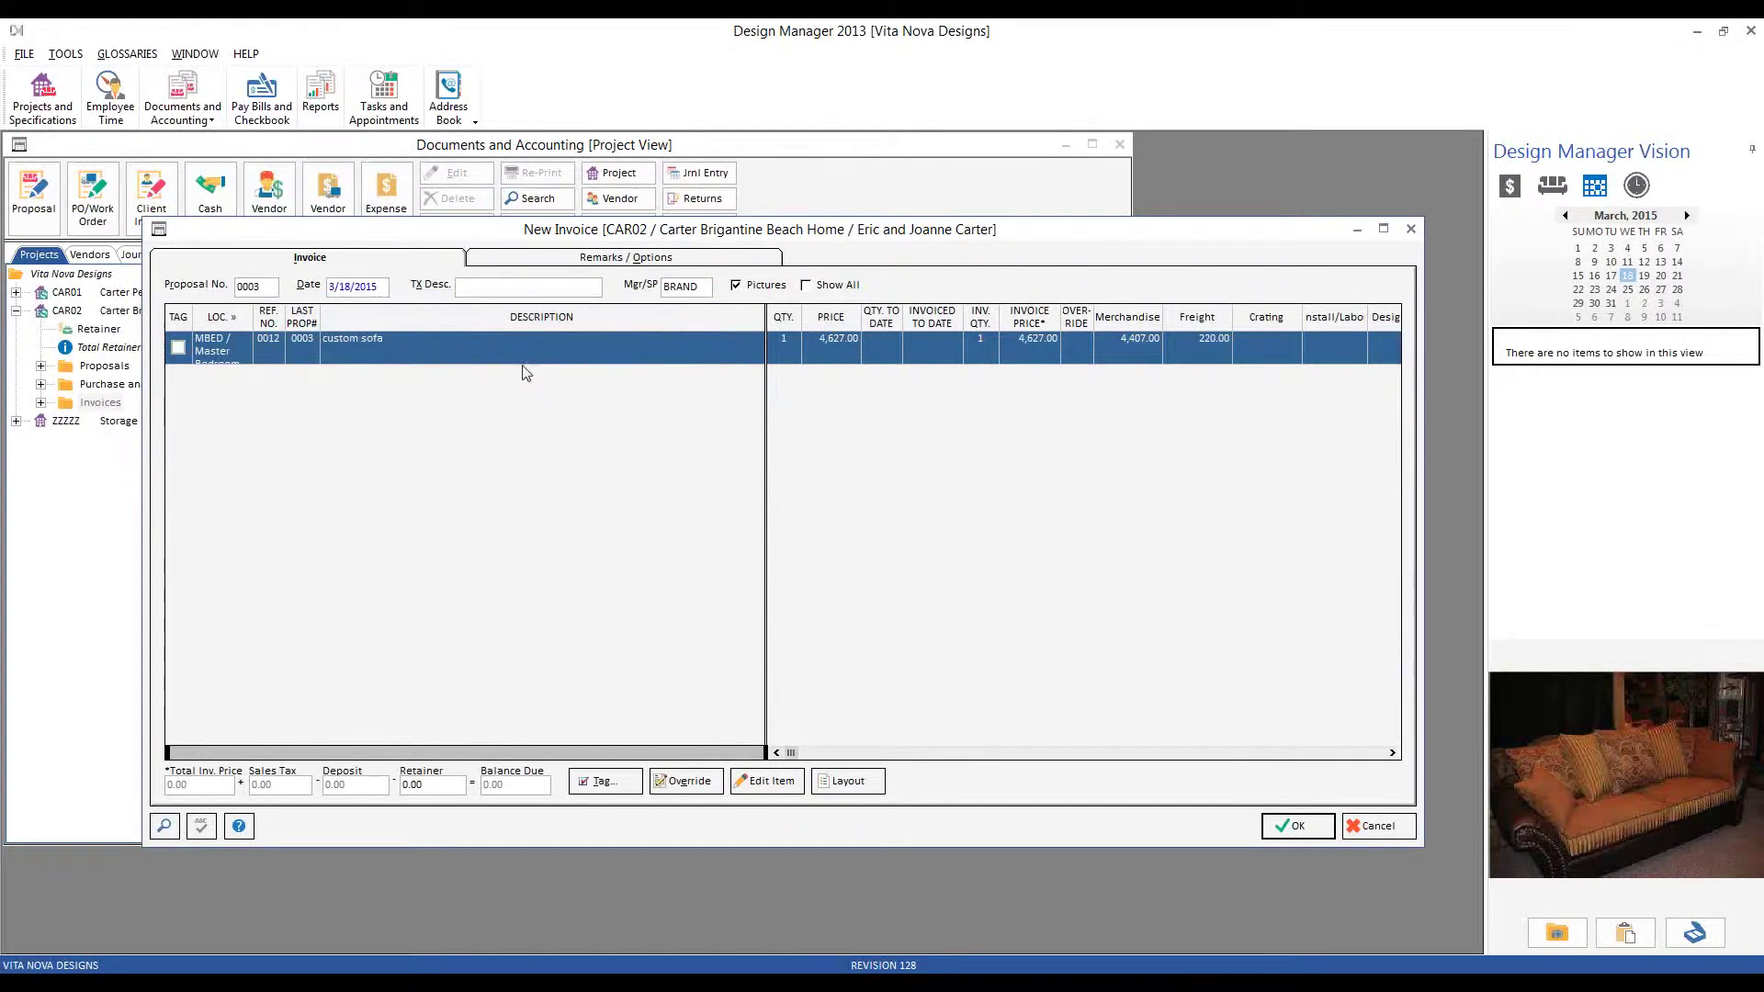
- Describe the invoice as 'final bill on sofa' and tag the custom sofa line
click(503, 288)
text(final bill on sofa)
click(178, 350)
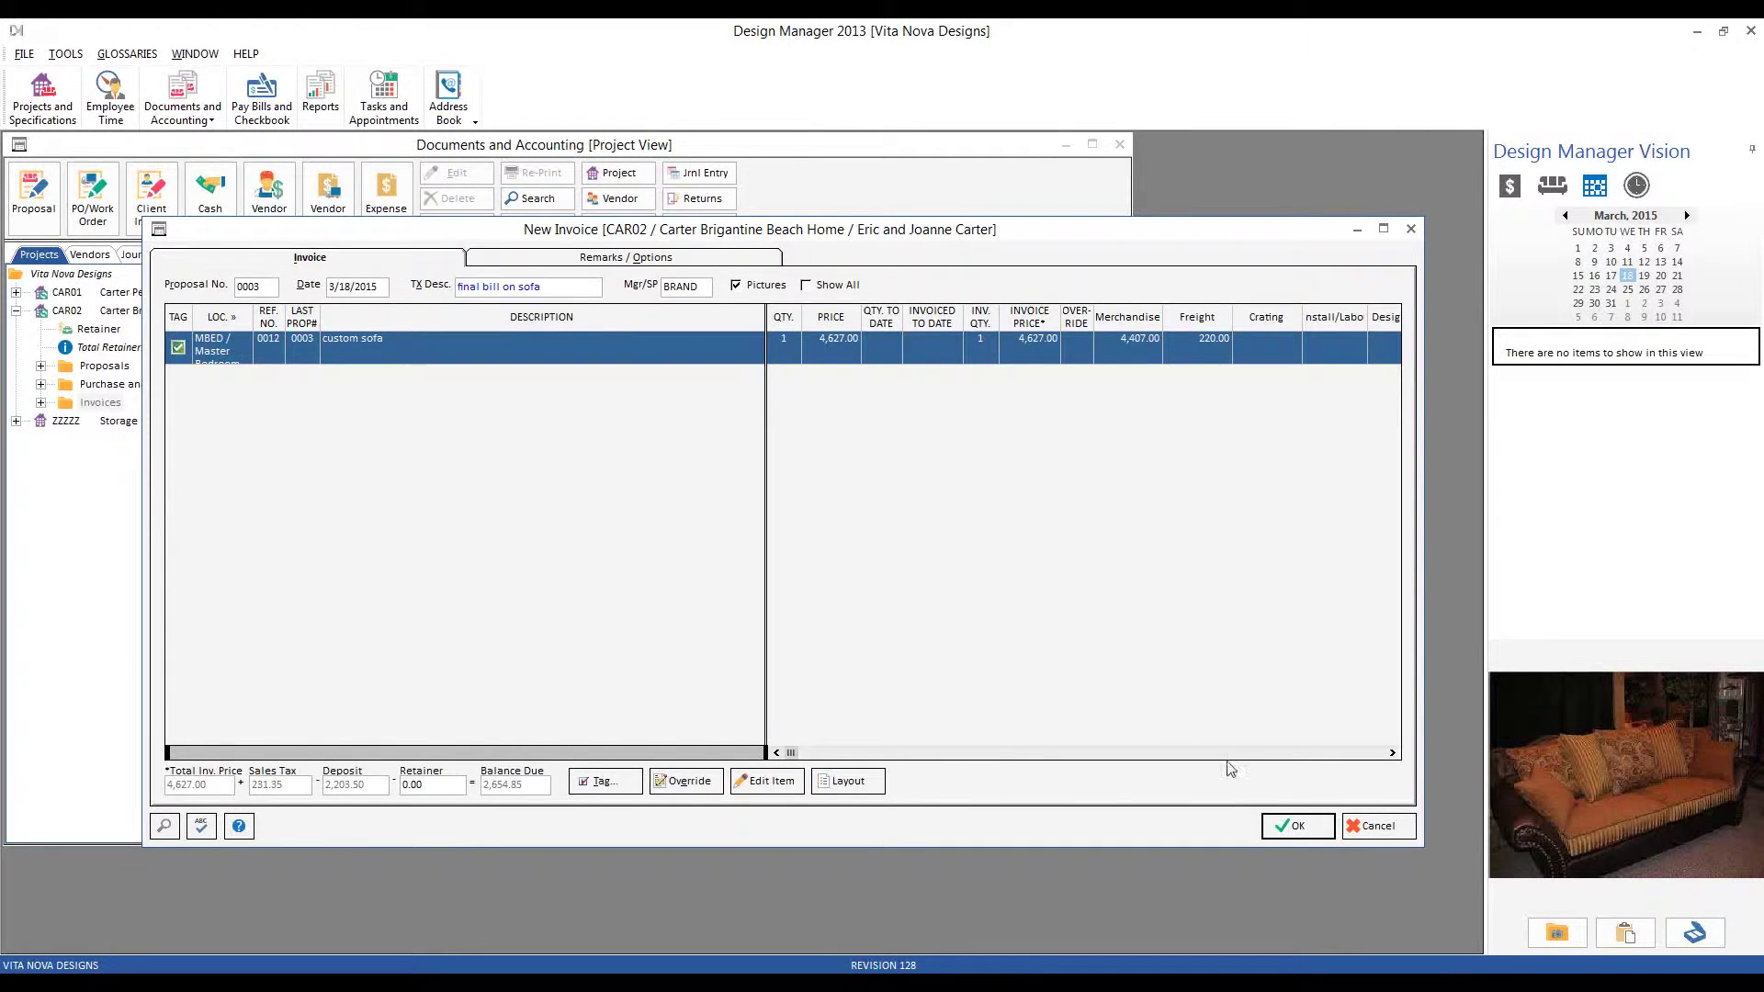
- Save the invoice and print it in the Modern style
click(1305, 825)
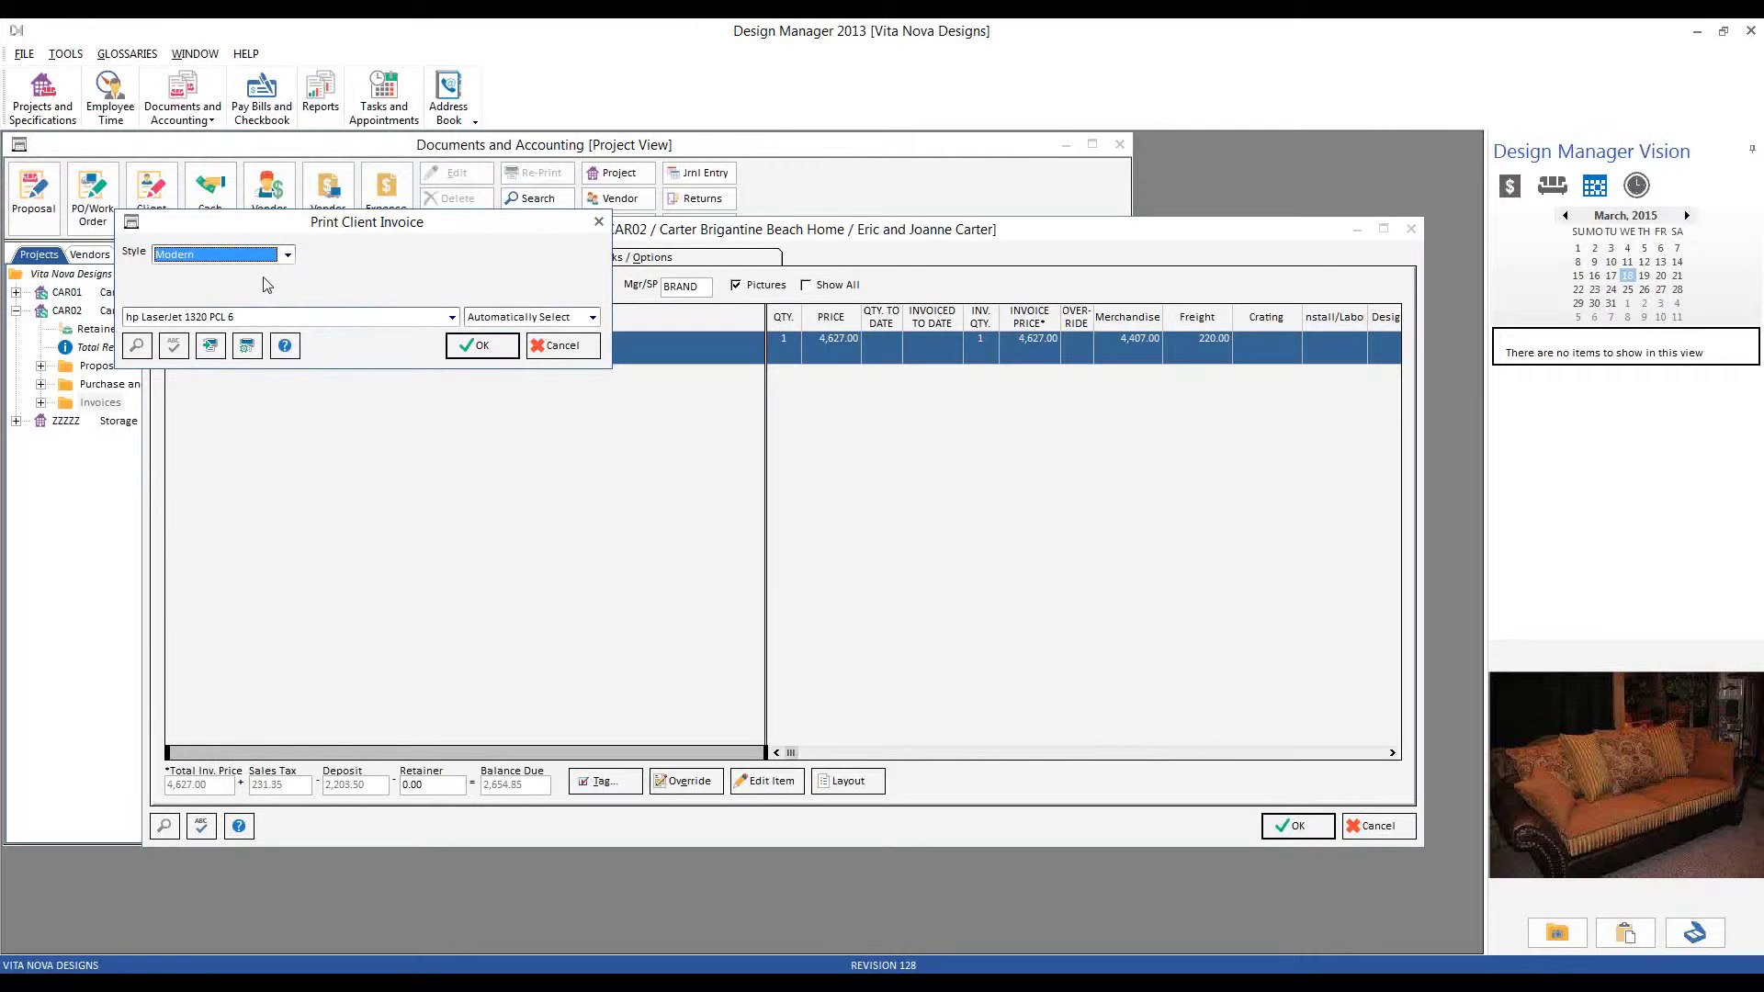
click(482, 346)
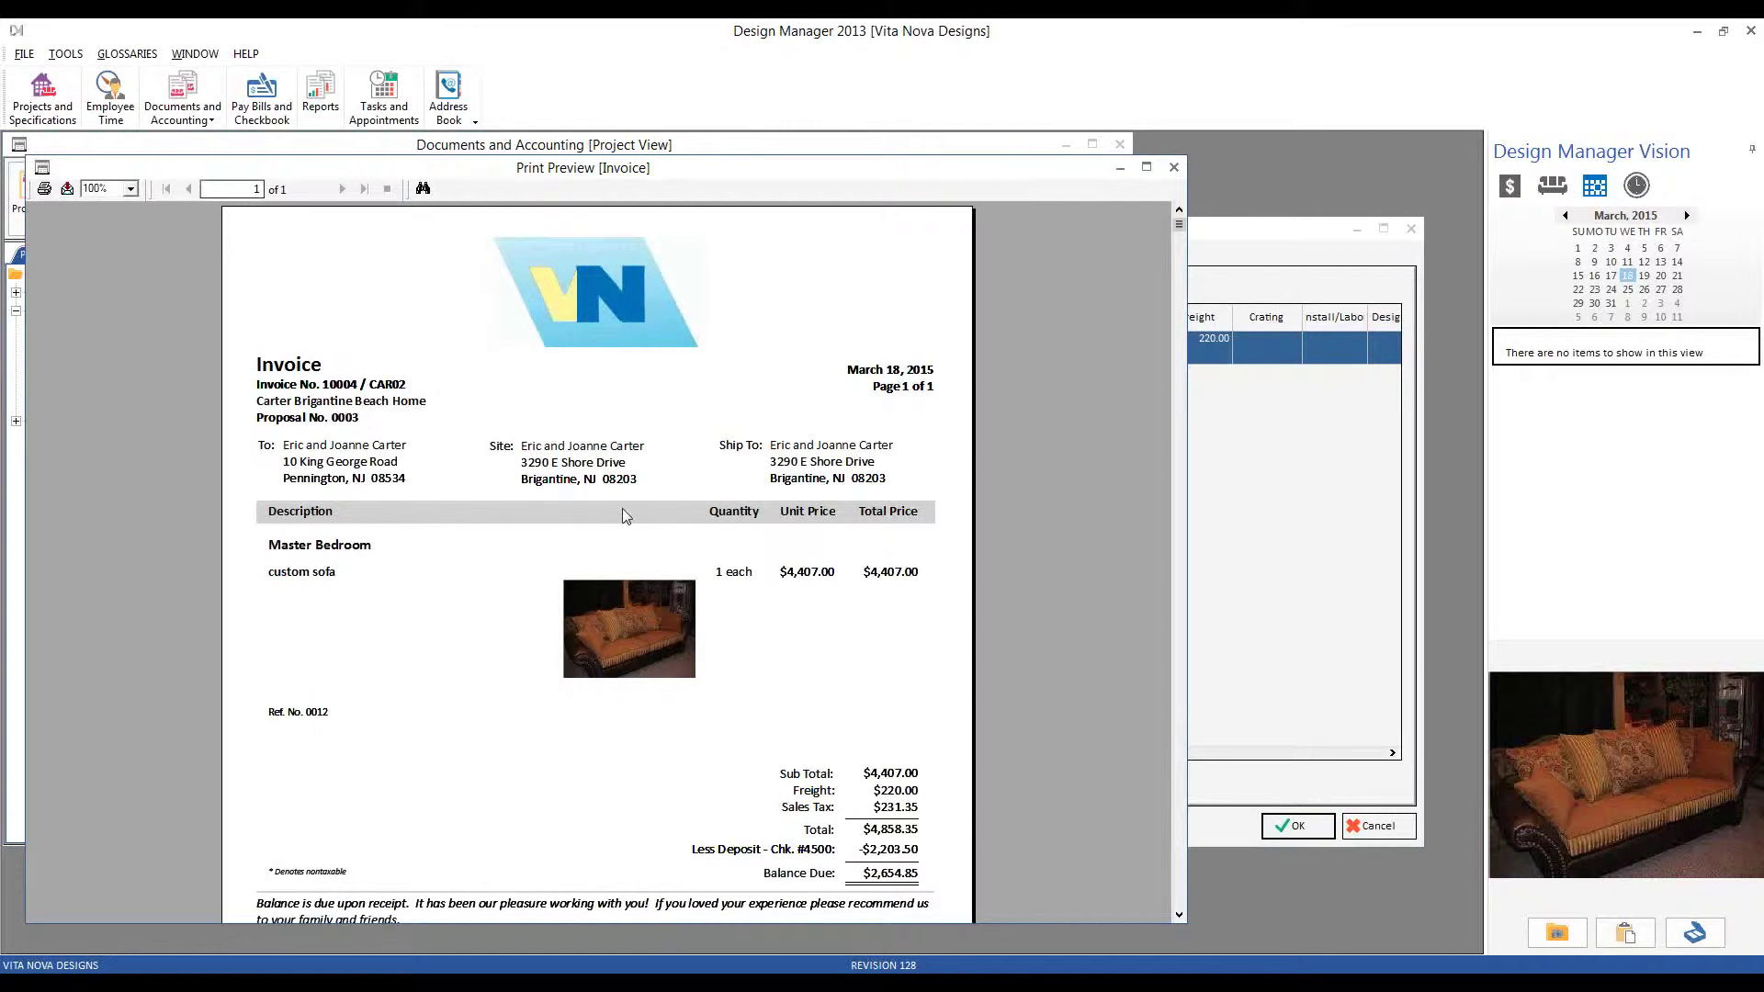
- Check the To, Site and Ship To address blocks in the invoice preview
click(372, 473)
click(652, 467)
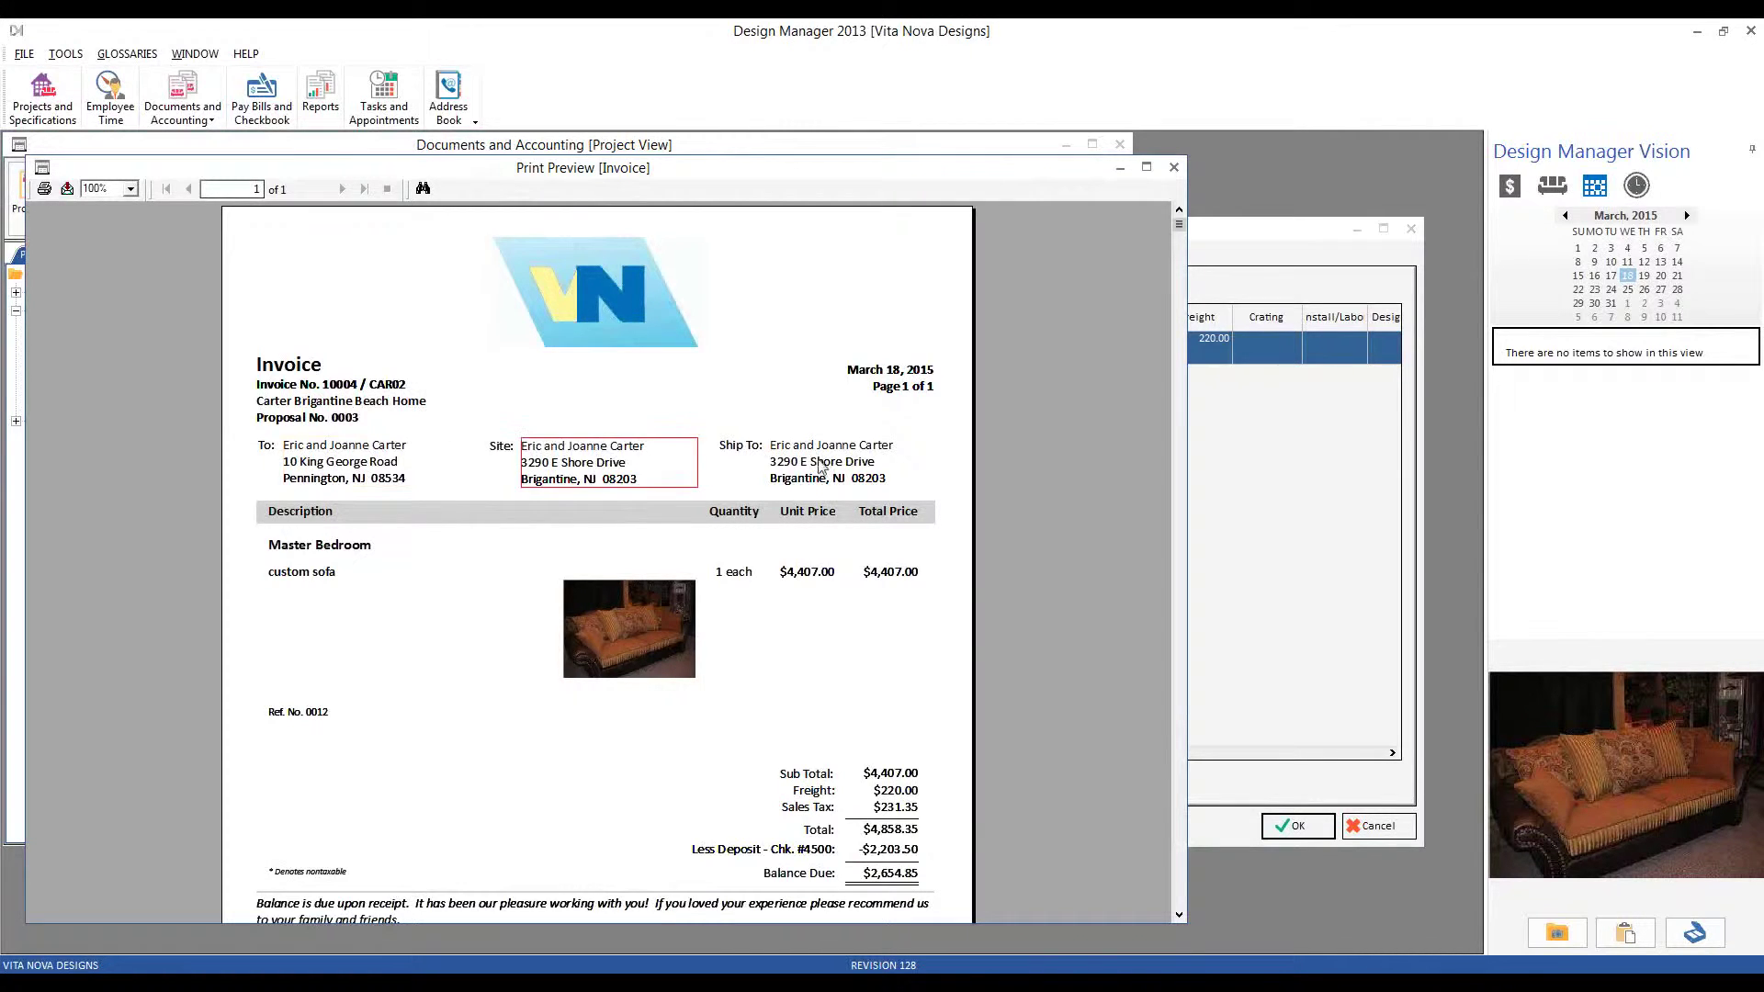
click(834, 466)
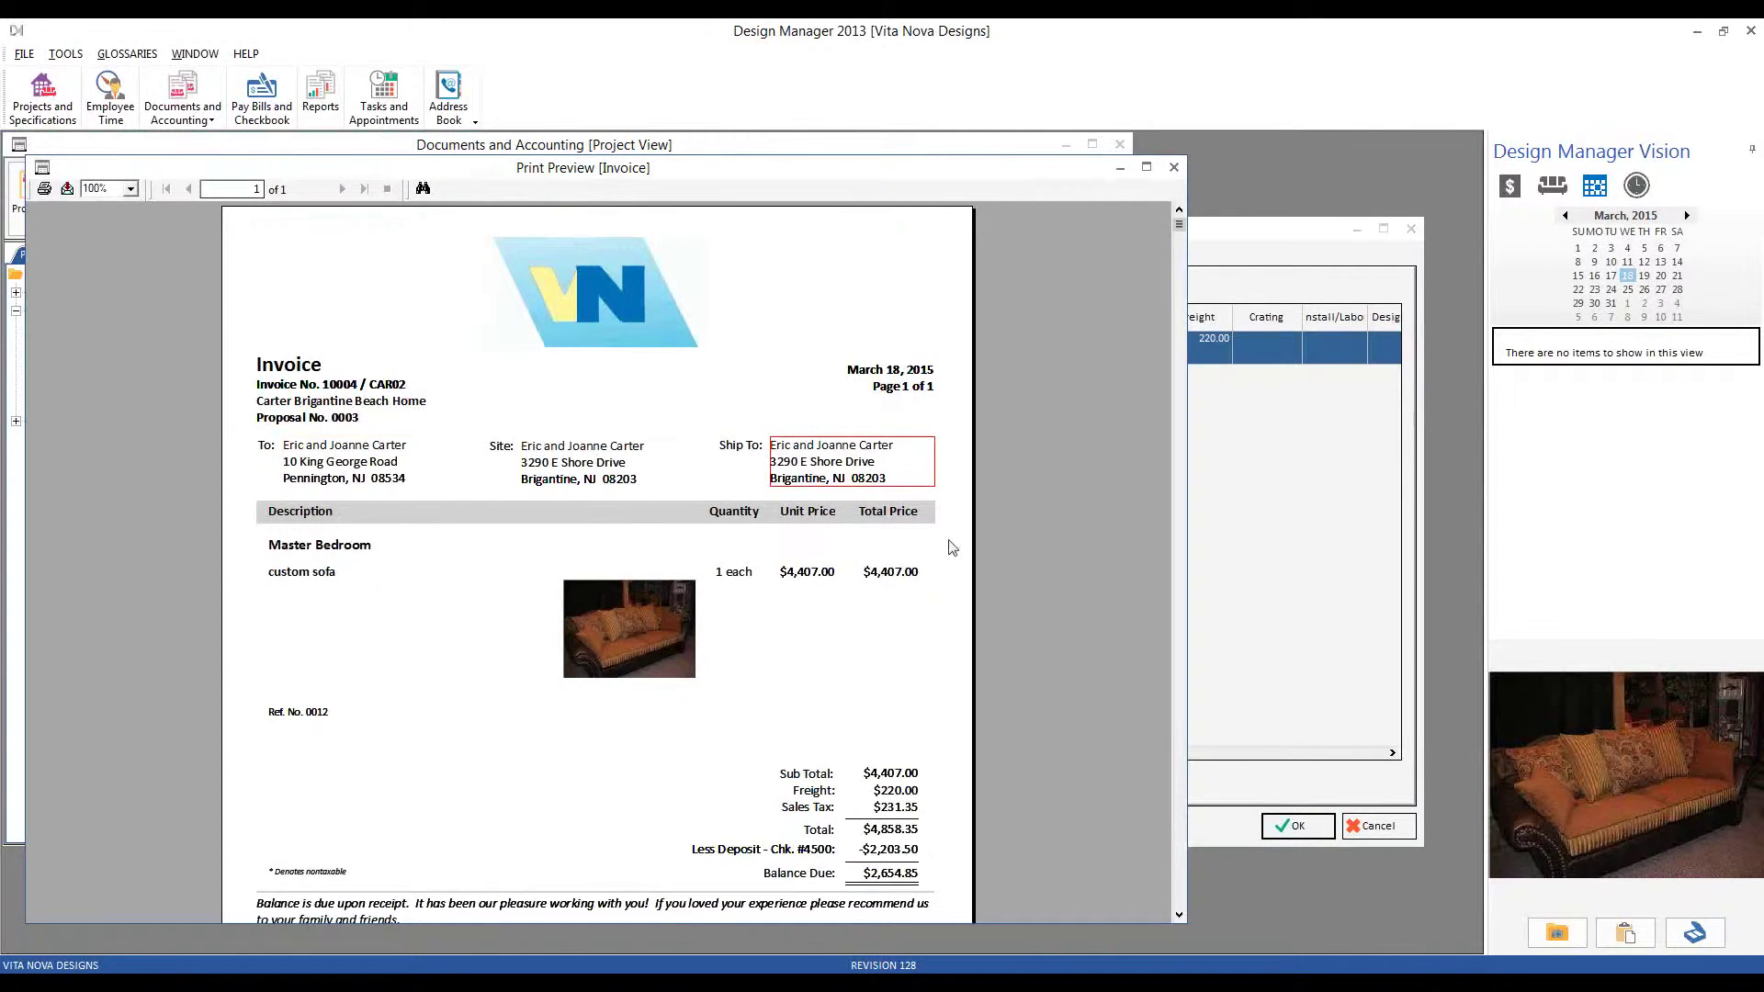
- Scroll down to the invoice totals and check the $220.00 freight charge
scroll(917, 581, down, 3)
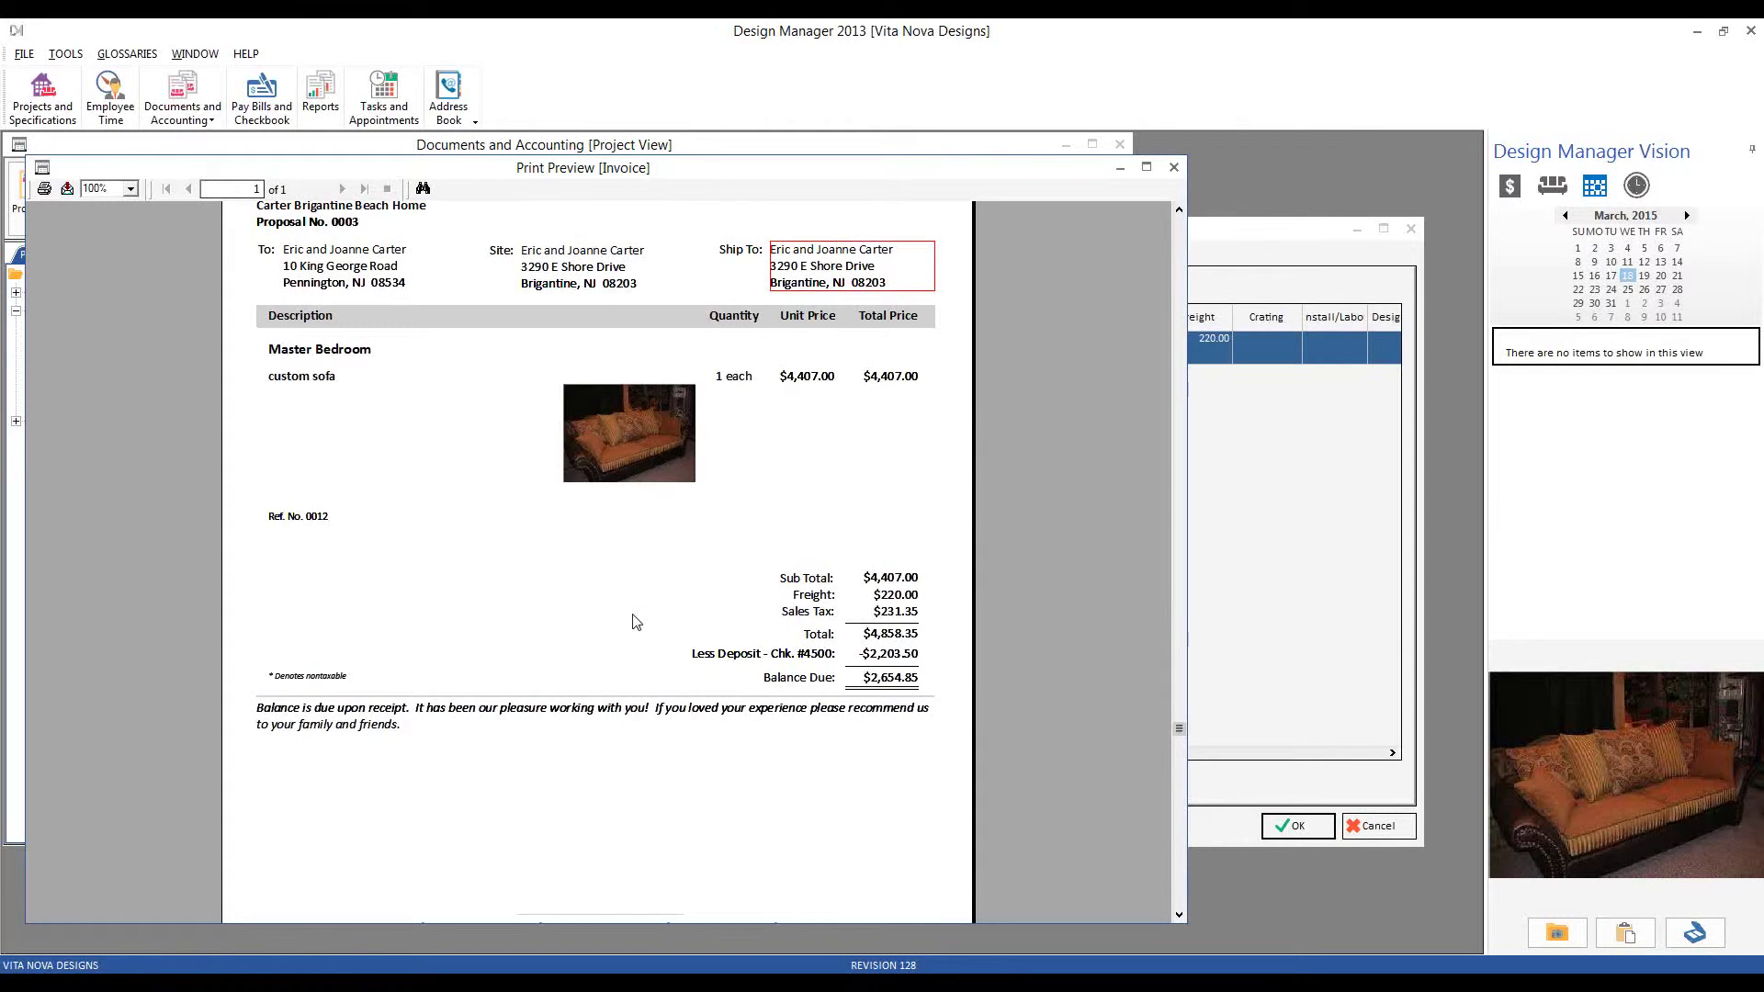
click(884, 598)
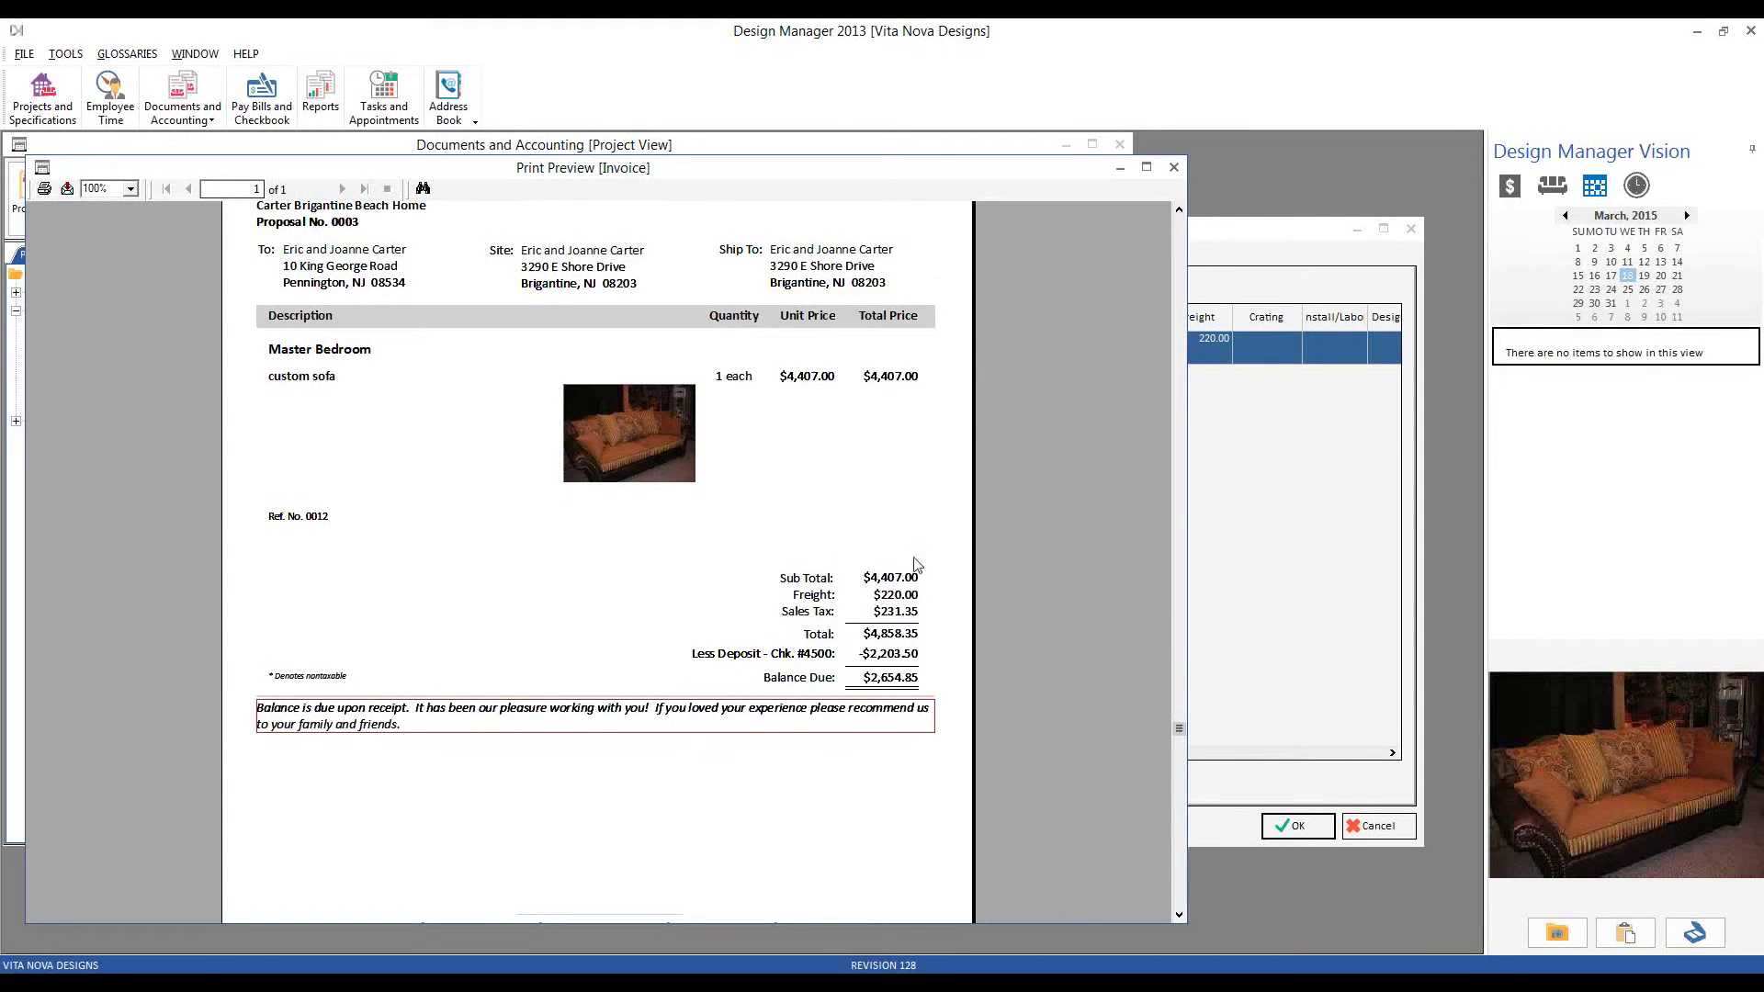
- Close the preview and accept invoice 10004 into CAR02's Invoices folder
click(1176, 168)
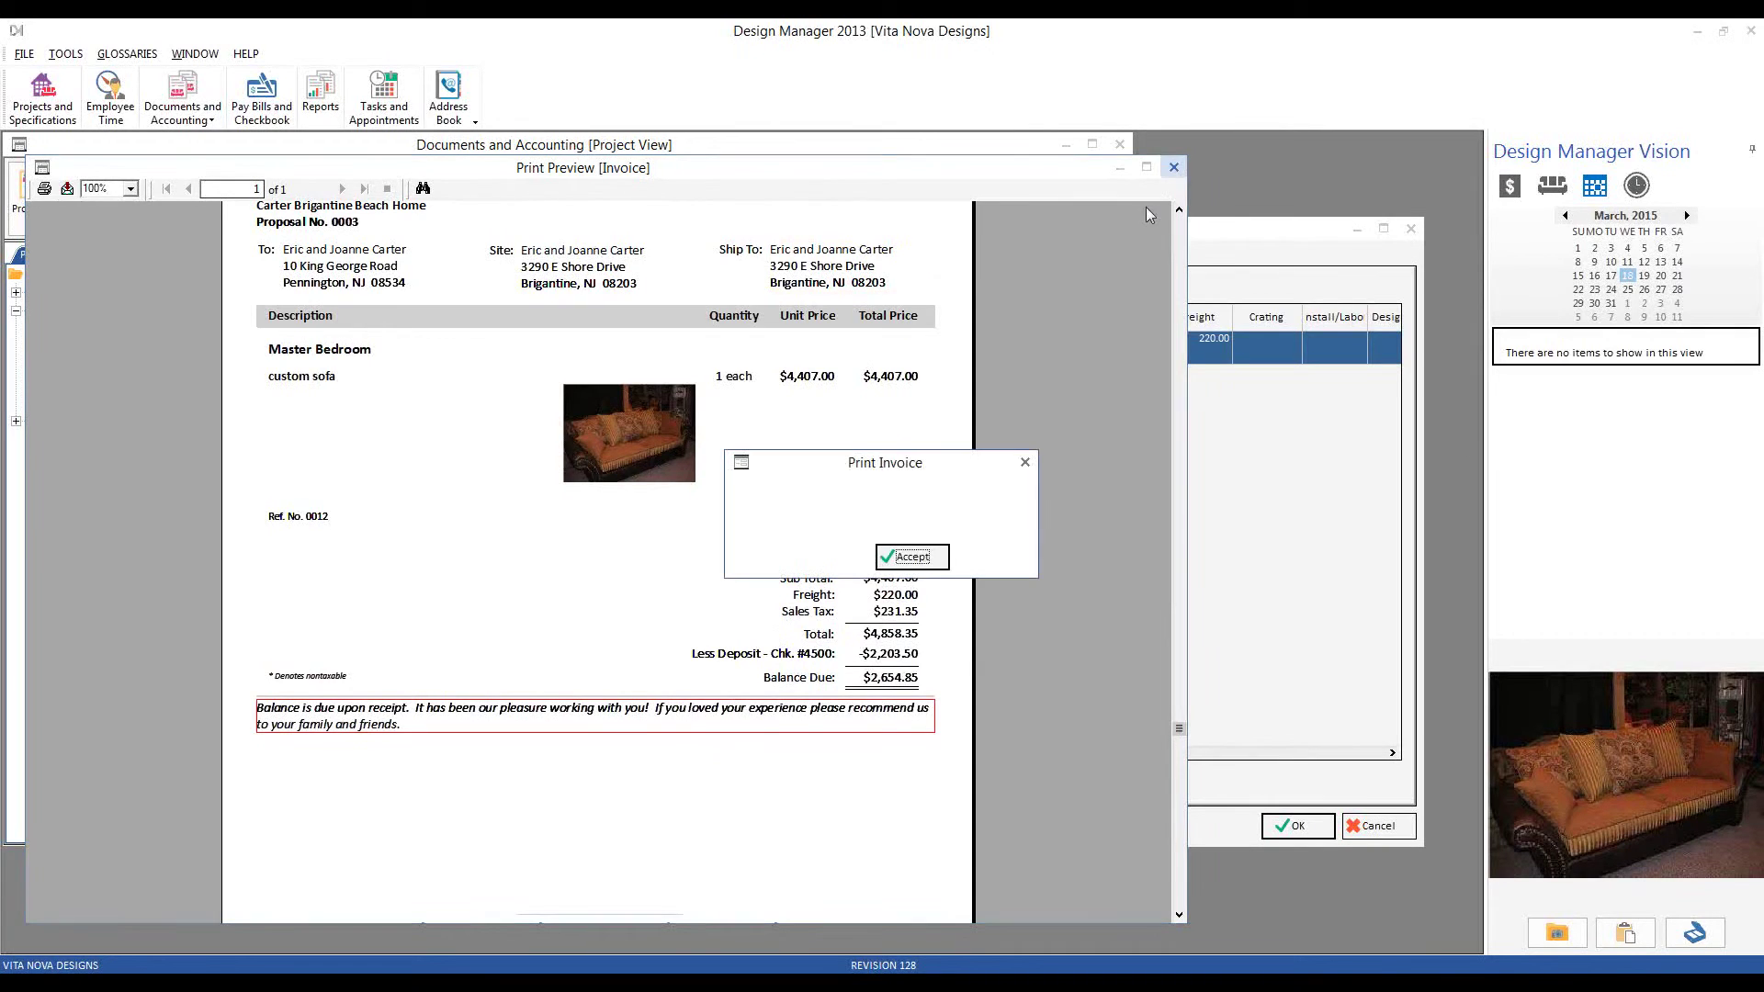
click(906, 555)
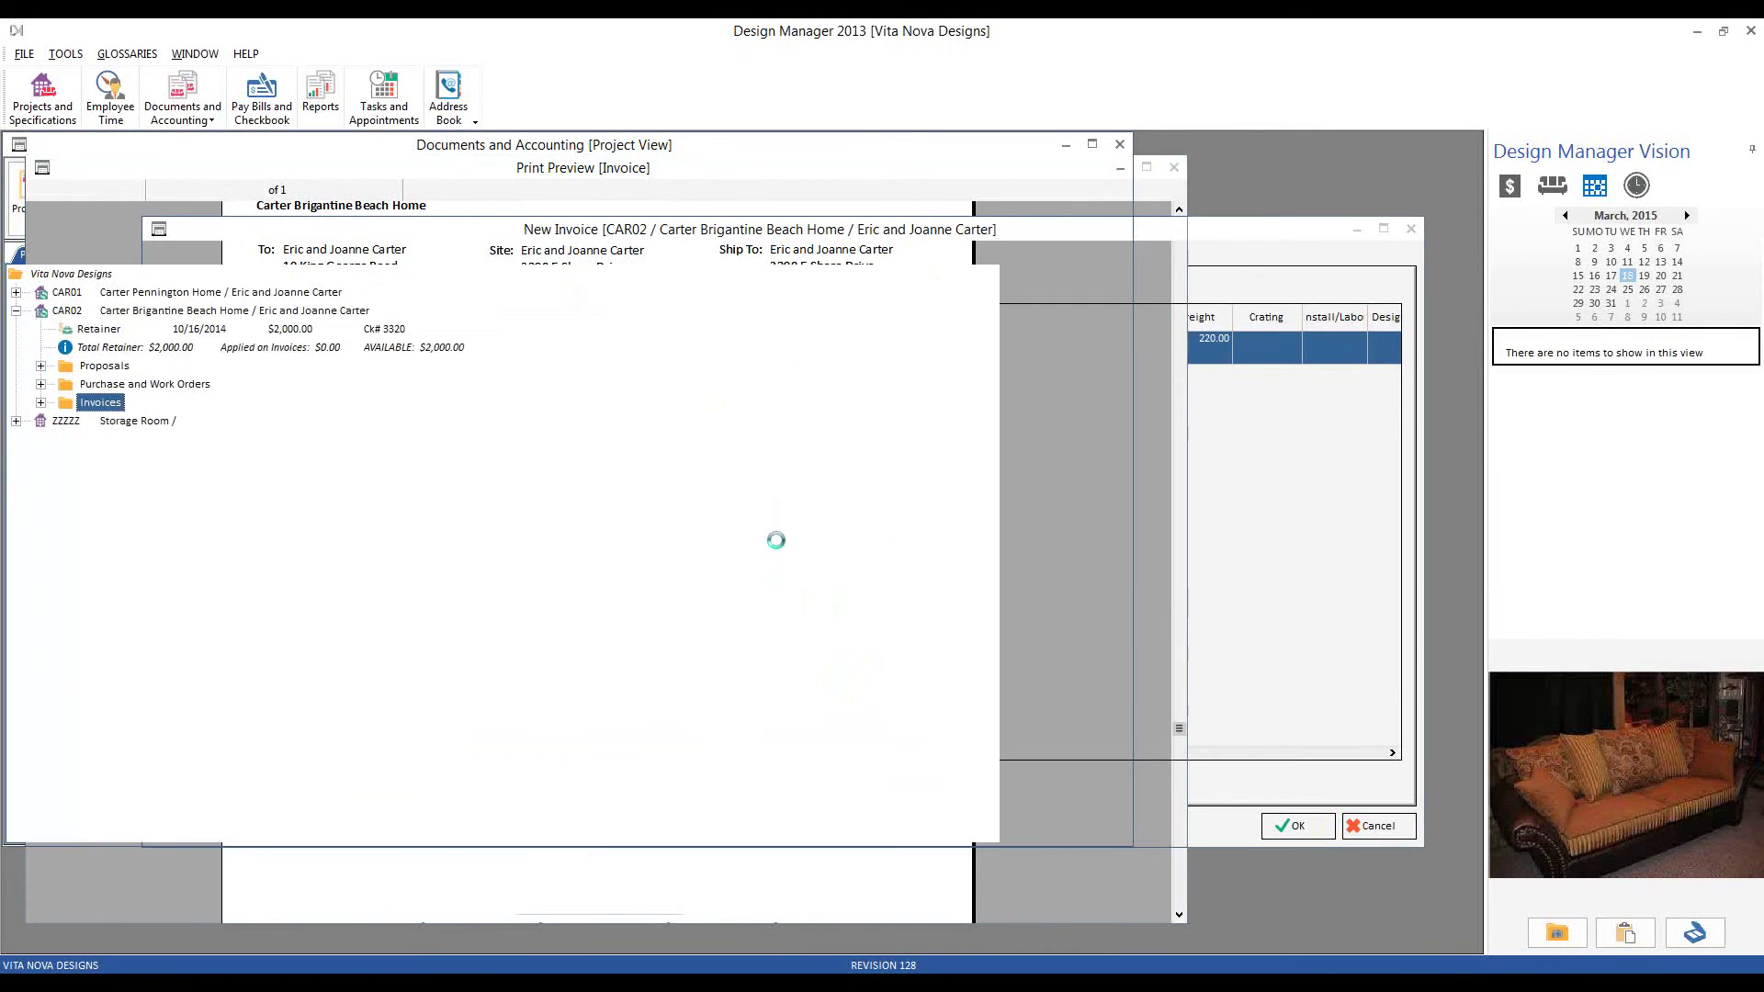